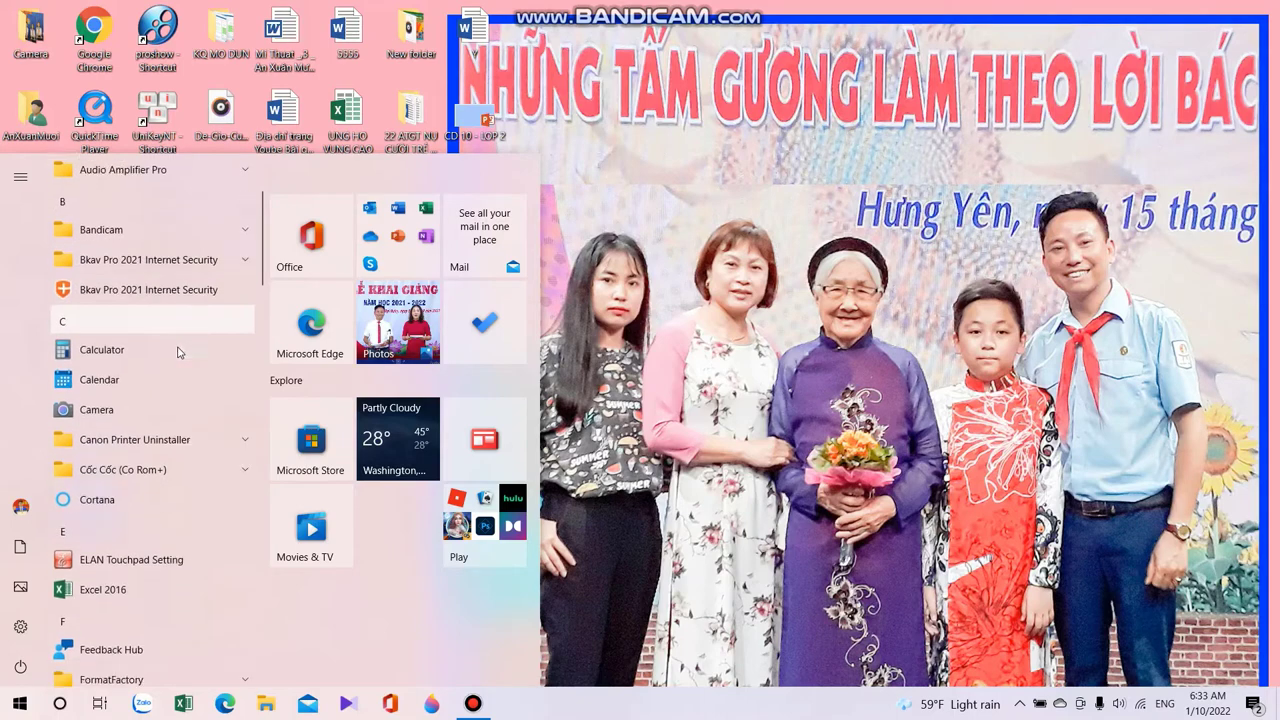
Launch Paint 3D and create a new blank drawing.
{"action": "scroll", "coordinate": [180, 355], "scroll_direction": "down", "scroll_amount": 1}
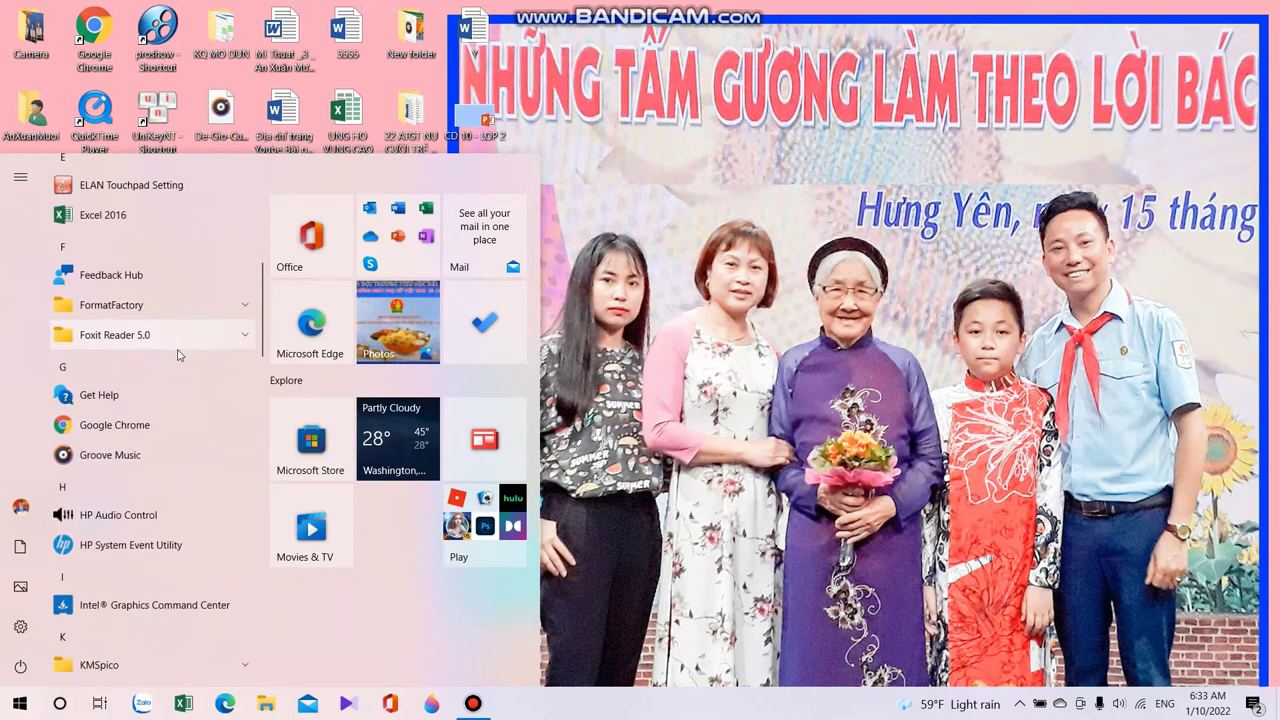
{"action": "scroll", "coordinate": [179, 355], "scroll_direction": "down", "scroll_amount": 3}
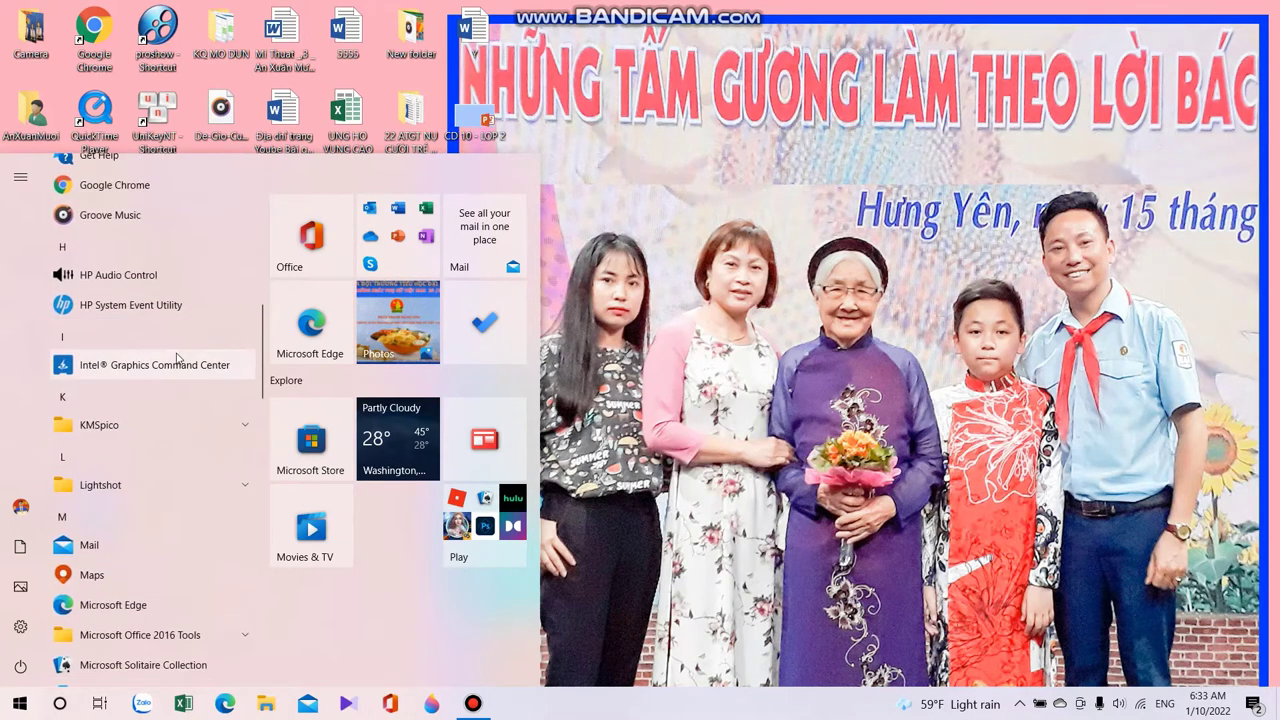
{"action": "scroll", "coordinate": [177, 357], "scroll_direction": "down", "scroll_amount": 6}
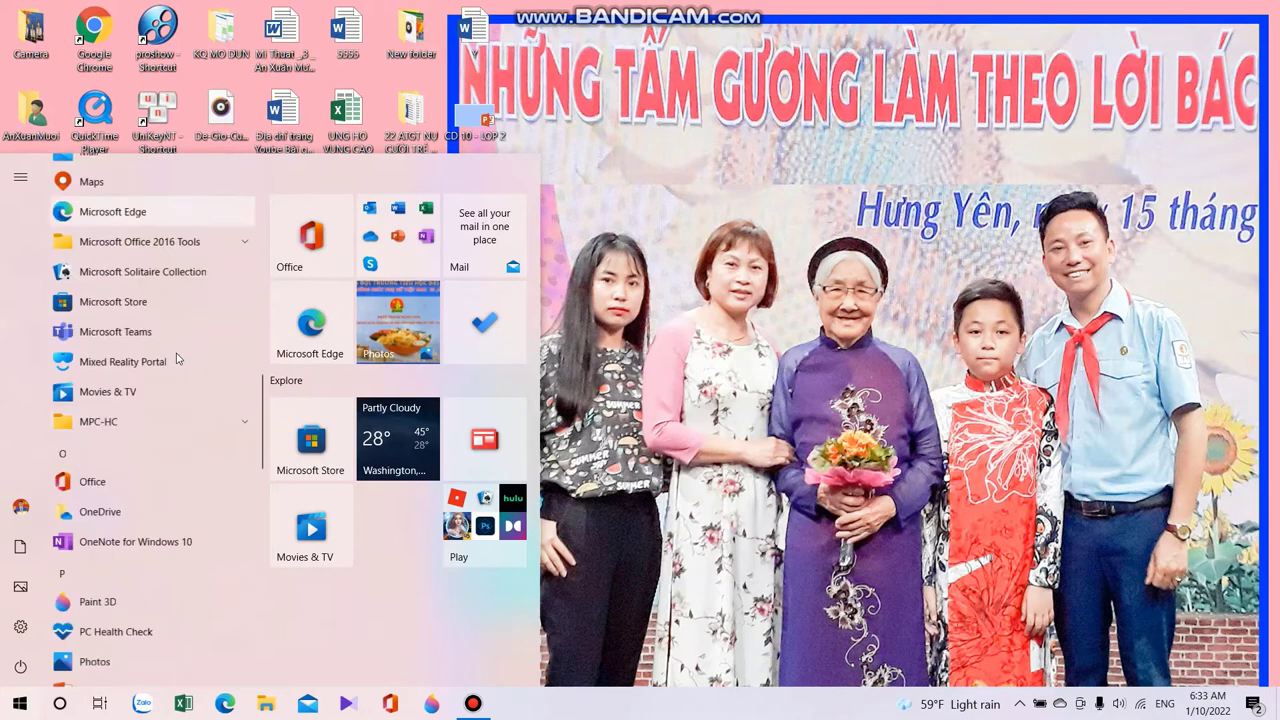
{"action": "scroll", "coordinate": [177, 357], "scroll_direction": "down", "scroll_amount": 2}
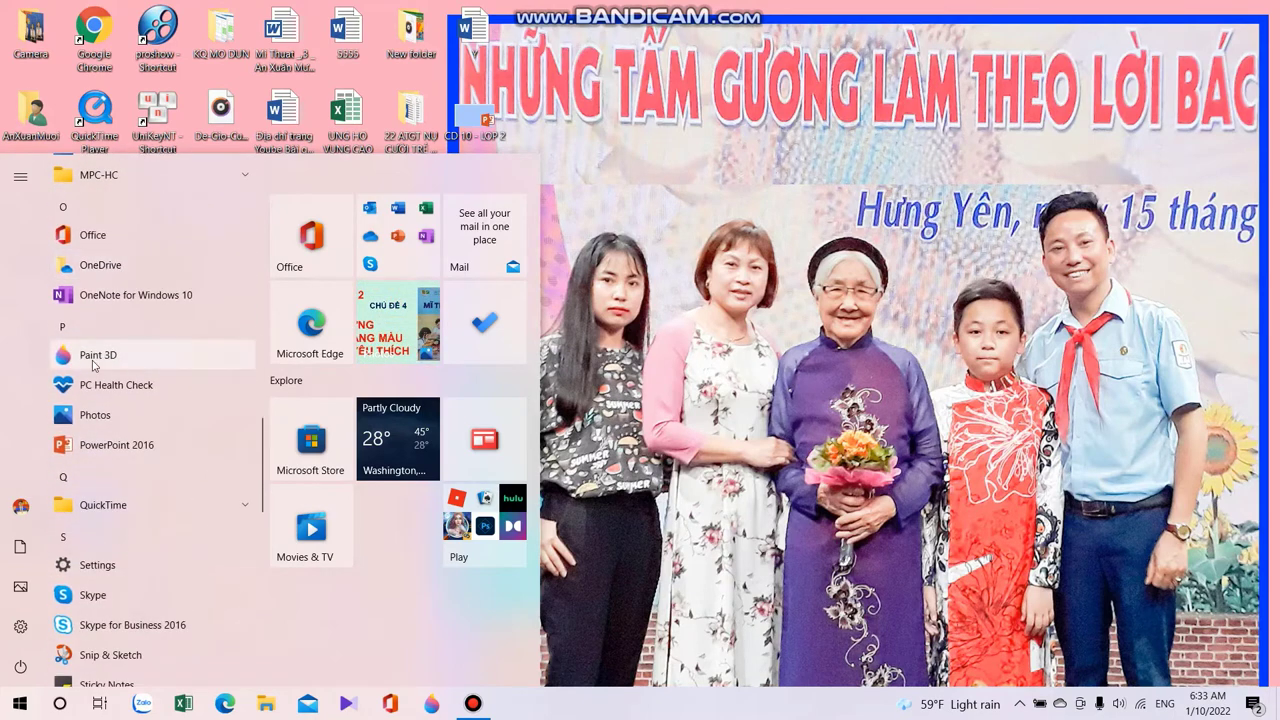
{"action": "left_click", "coordinate": [93, 362]}
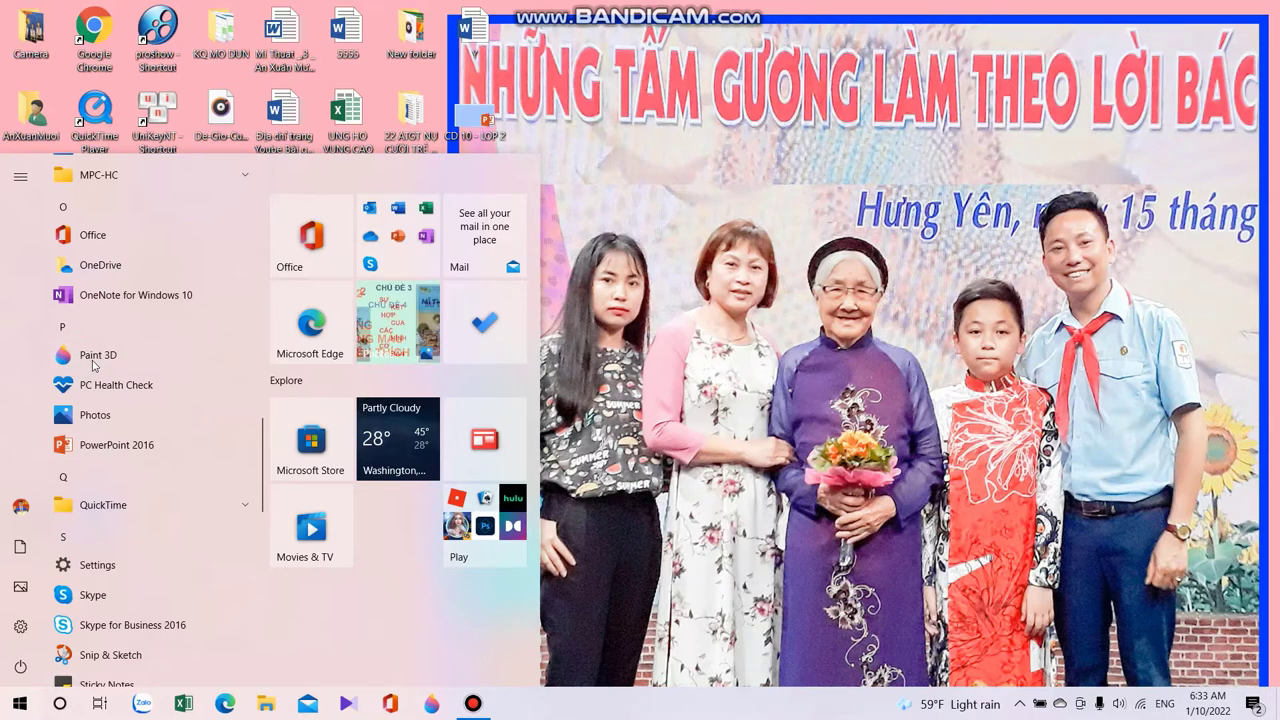
{"action": "left_click", "coordinate": [93, 362]}
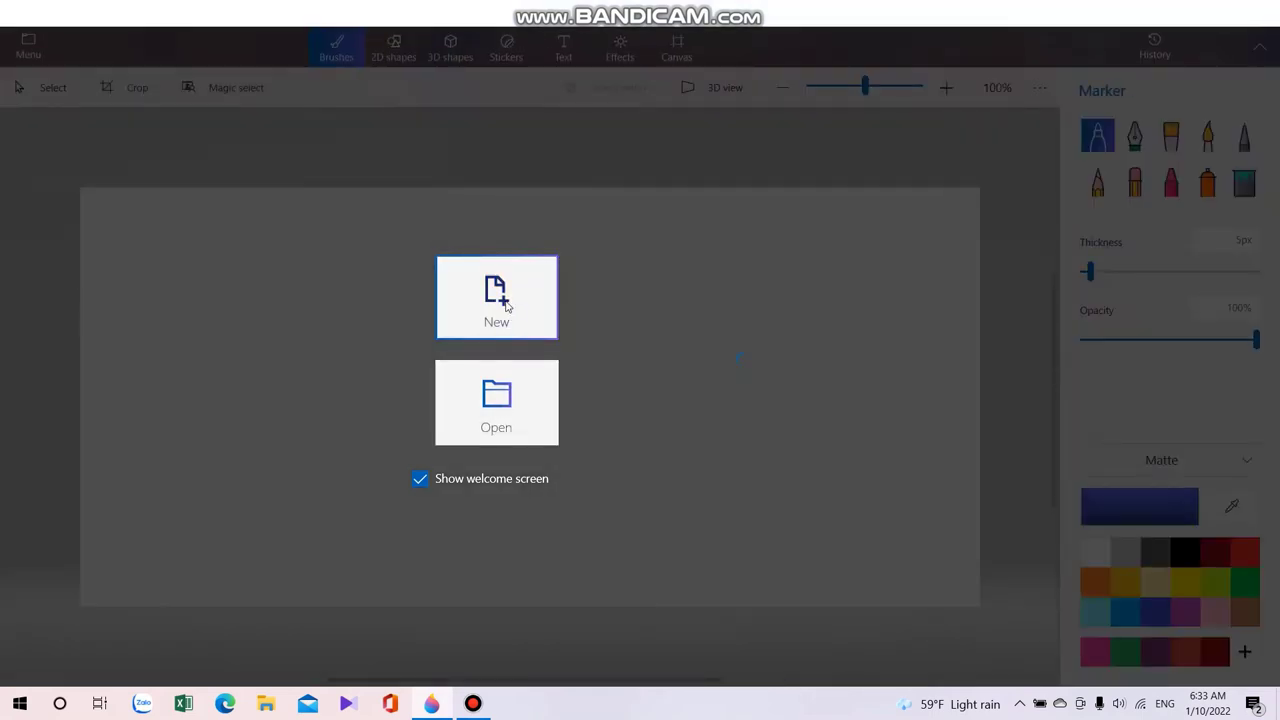
{"action": "left_click", "coordinate": [506, 309]}
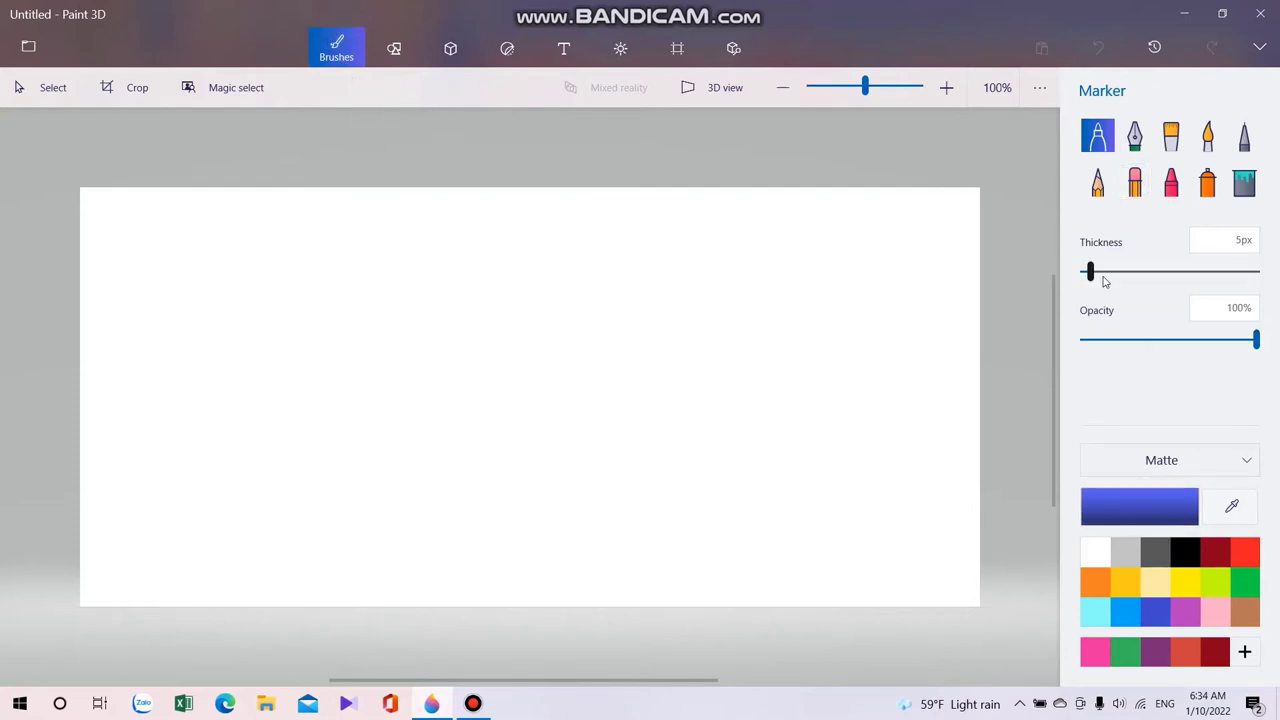
Draw a flower head with a round centre and five petals mid-canvas, using the indigo Marker at 5 px thickness and 100% opacity.
{"action": "mouse_move", "coordinate": [1090, 272]}
{"action": "left_mouse_down"}
{"action": "mouse_move", "coordinate": [1167, 282]}
{"action": "mouse_move", "coordinate": [1096, 282]}
{"action": "left_mouse_up"}
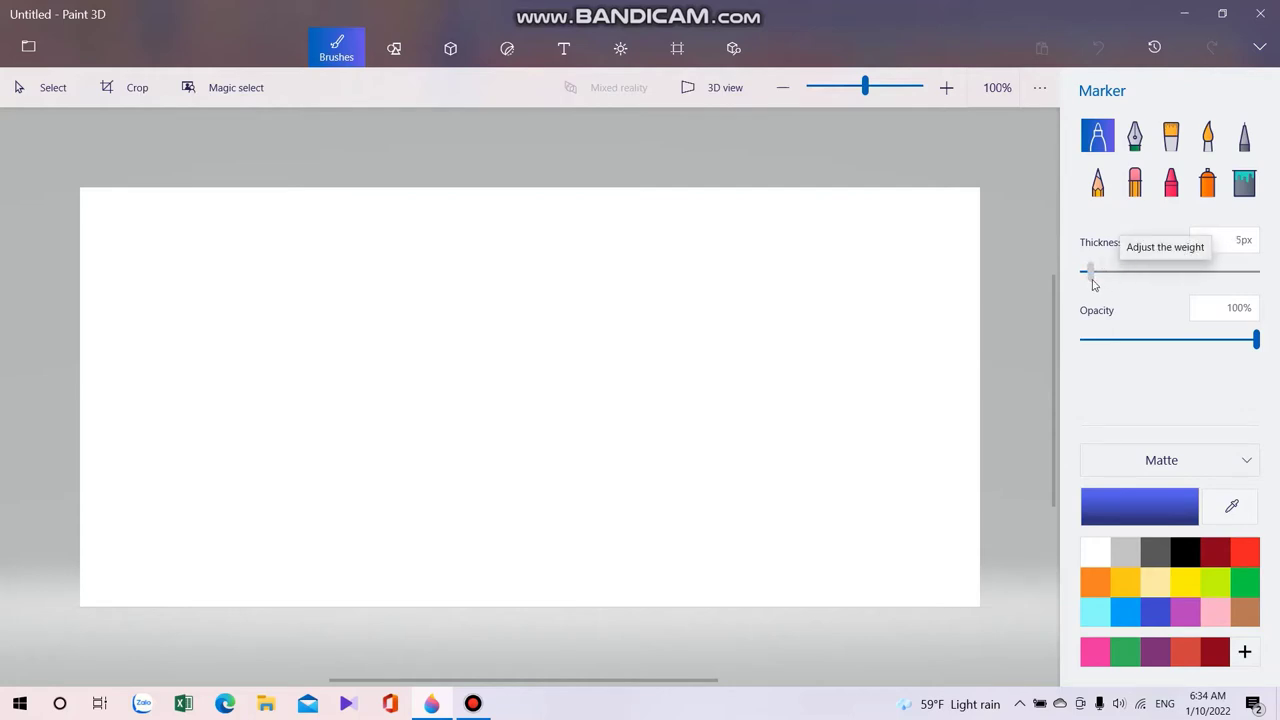
{"action": "mouse_move", "coordinate": [1256, 340]}
{"action": "left_mouse_down"}
{"action": "mouse_move", "coordinate": [1182, 342]}
{"action": "mouse_move", "coordinate": [1256, 352]}
{"action": "left_mouse_up"}
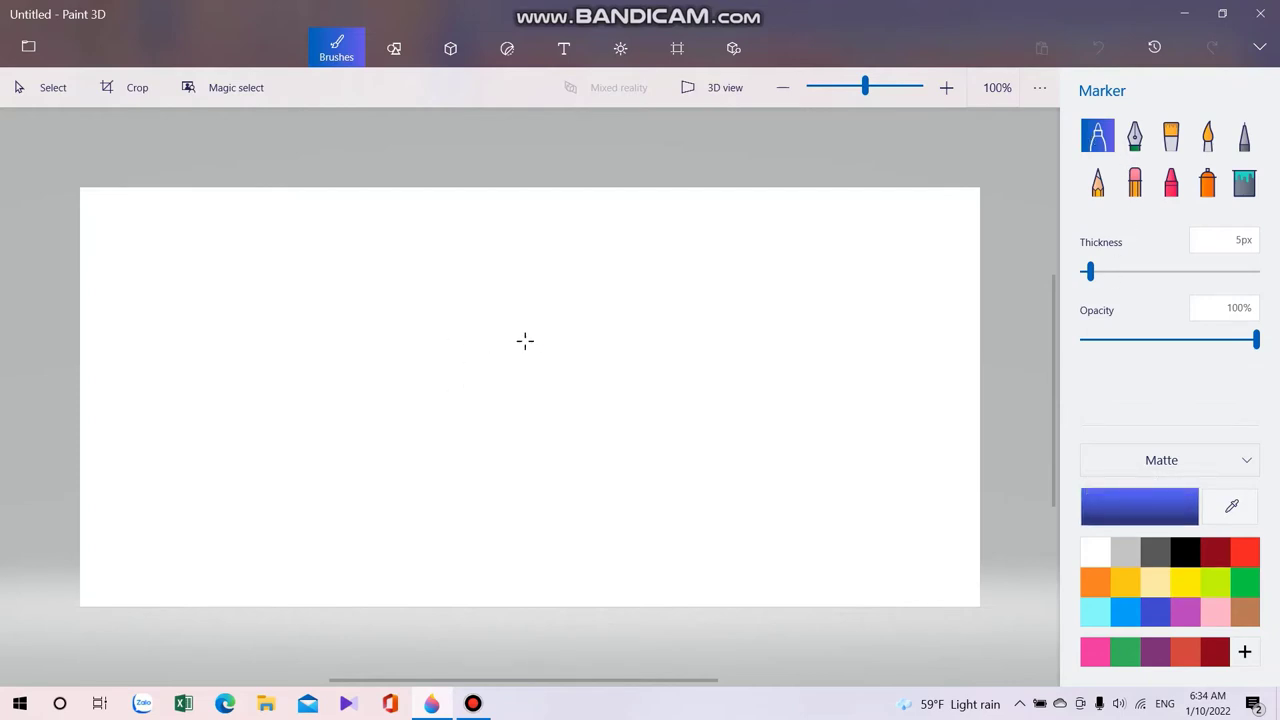
{"action": "mouse_move", "coordinate": [525, 341]}
{"action": "left_mouse_down"}
{"action": "mouse_move", "coordinate": [492, 355]}
{"action": "mouse_move", "coordinate": [490, 370]}
{"action": "mouse_move", "coordinate": [497, 385]}
{"action": "mouse_move", "coordinate": [531, 389]}
{"action": "left_mouse_up"}
{"action": "mouse_move", "coordinate": [518, 322]}
{"action": "left_mouse_down"}
{"action": "mouse_move", "coordinate": [561, 308]}
{"action": "mouse_move", "coordinate": [573, 323]}
{"action": "mouse_move", "coordinate": [543, 350]}
{"action": "mouse_move", "coordinate": [594, 359]}
{"action": "mouse_move", "coordinate": [593, 377]}
{"action": "mouse_move", "coordinate": [572, 415]}
{"action": "mouse_move", "coordinate": [558, 418]}
{"action": "mouse_move", "coordinate": [532, 388]}
{"action": "mouse_move", "coordinate": [533, 428]}
{"action": "mouse_move", "coordinate": [487, 439]}
{"action": "mouse_move", "coordinate": [475, 404]}
{"action": "mouse_move", "coordinate": [497, 390]}
{"action": "mouse_move", "coordinate": [445, 395]}
{"action": "mouse_move", "coordinate": [440, 381]}
{"action": "mouse_move", "coordinate": [455, 351]}
{"action": "mouse_move", "coordinate": [486, 354]}
{"action": "mouse_move", "coordinate": [463, 343]}
{"action": "mouse_move", "coordinate": [473, 318]}
{"action": "mouse_move", "coordinate": [520, 342]}
{"action": "left_mouse_up"}
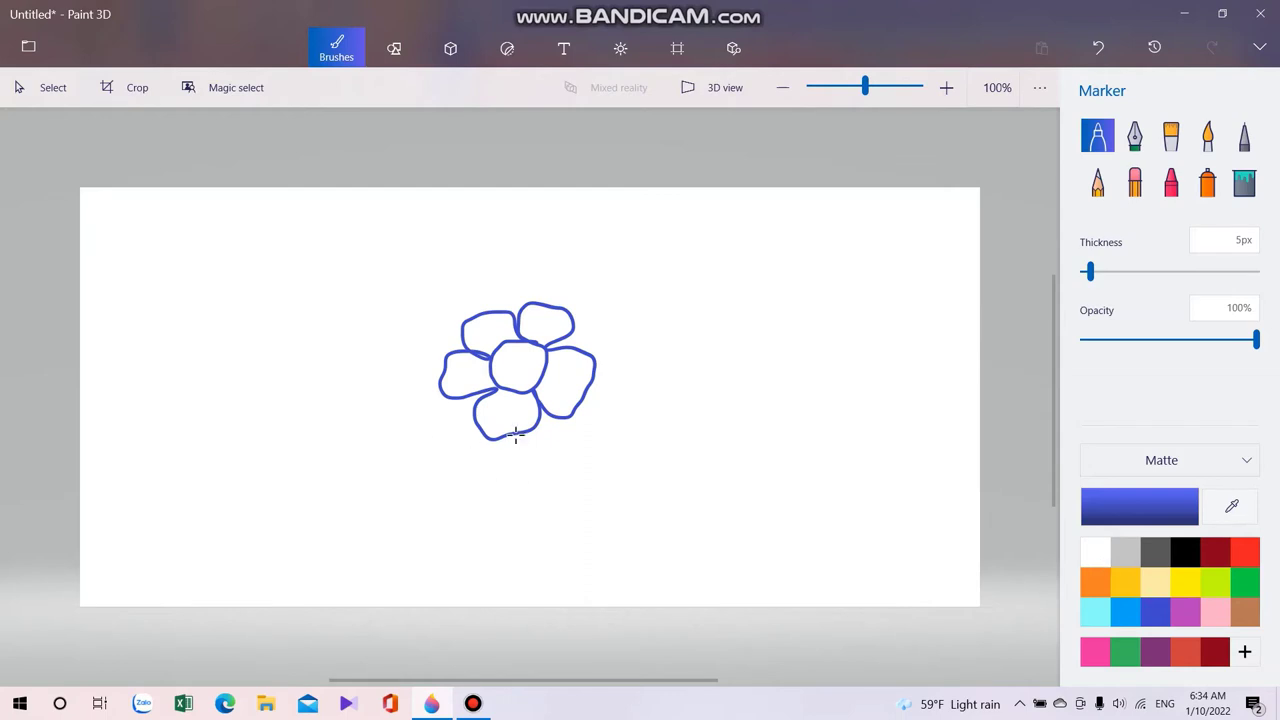
Add a stem below the flower head with a veined leaf on each side.
{"action": "mouse_move", "coordinate": [516, 434]}
{"action": "left_mouse_down"}
{"action": "mouse_move", "coordinate": [521, 551]}
{"action": "mouse_move", "coordinate": [522, 515]}
{"action": "mouse_move", "coordinate": [545, 481]}
{"action": "mouse_move", "coordinate": [642, 472]}
{"action": "mouse_move", "coordinate": [571, 518]}
{"action": "mouse_move", "coordinate": [522, 516]}
{"action": "mouse_move", "coordinate": [627, 476]}
{"action": "left_mouse_up"}
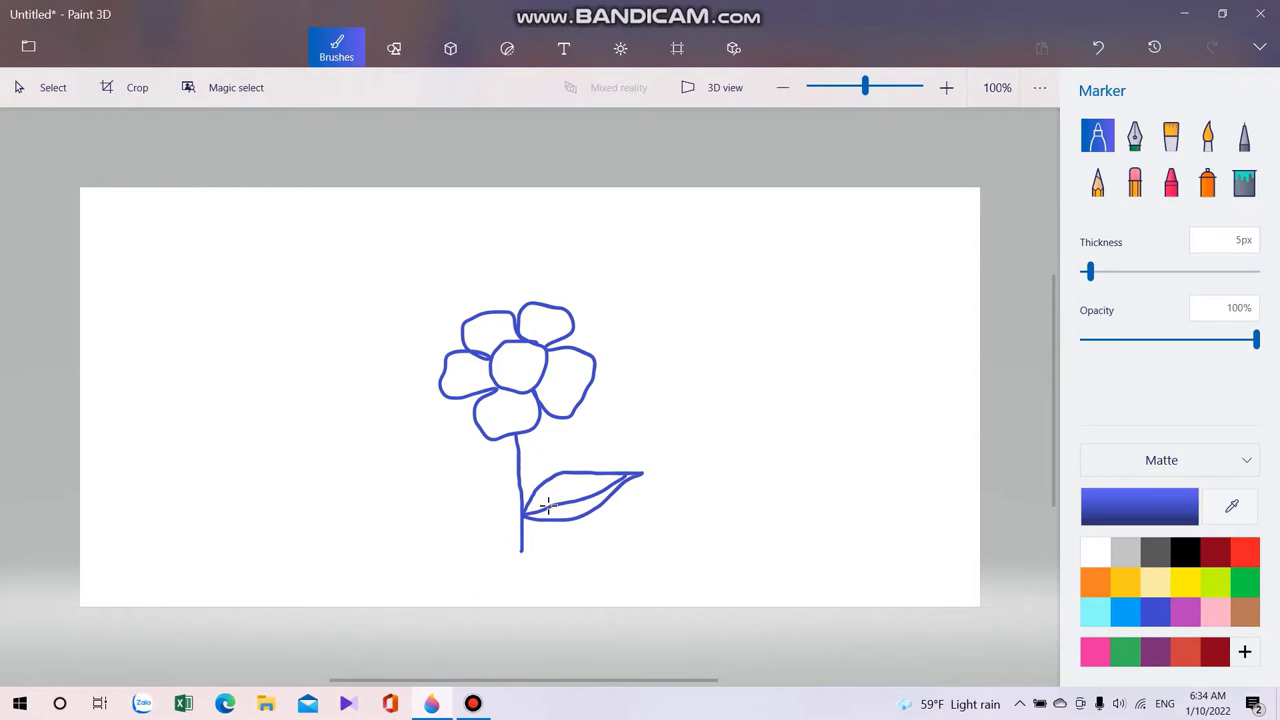
{"action": "mouse_move", "coordinate": [556, 500]}
{"action": "left_mouse_down"}
{"action": "mouse_move", "coordinate": [573, 484]}
{"action": "mouse_move", "coordinate": [584, 508]}
{"action": "mouse_move", "coordinate": [578, 495]}
{"action": "mouse_move", "coordinate": [610, 478]}
{"action": "left_mouse_up"}
{"action": "mouse_move", "coordinate": [517, 487]}
{"action": "left_mouse_down"}
{"action": "mouse_move", "coordinate": [431, 463]}
{"action": "mouse_move", "coordinate": [416, 441]}
{"action": "left_mouse_up"}
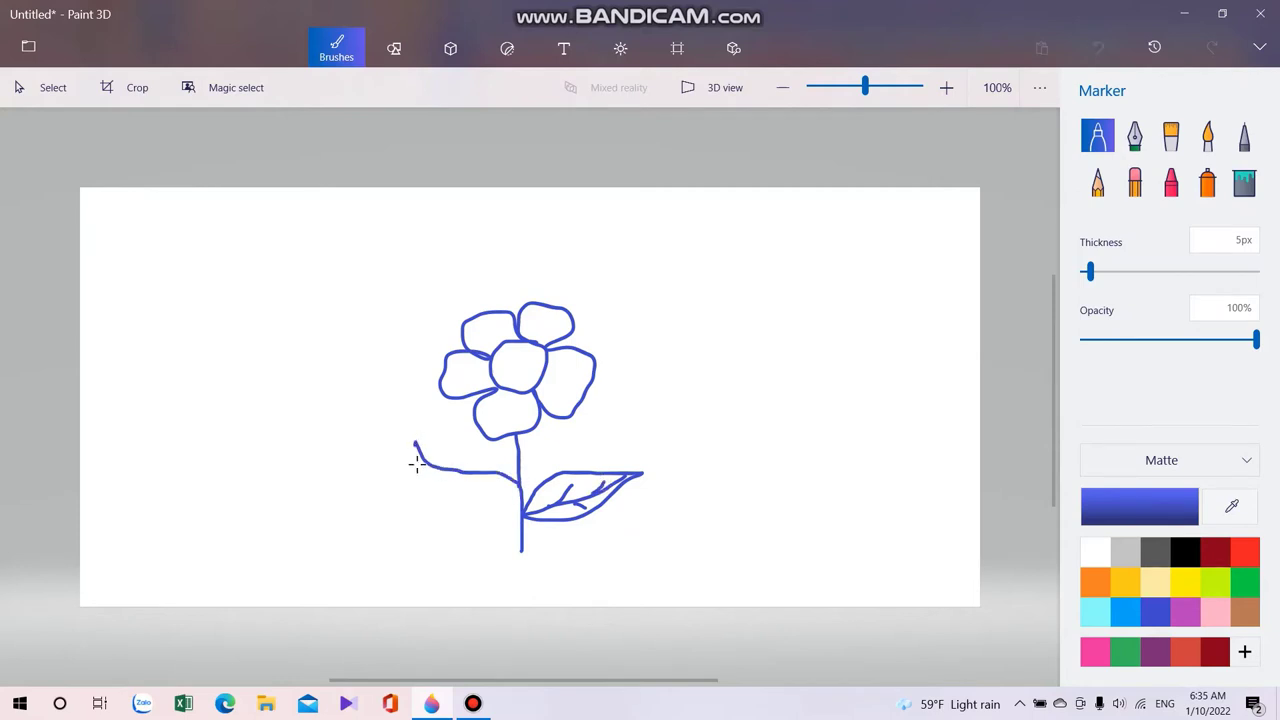
{"action": "left_click_drag", "start_coordinate": [442, 498], "coordinate": [517, 484]}
{"action": "mouse_move", "coordinate": [416, 441]}
{"action": "left_mouse_down"}
{"action": "mouse_move", "coordinate": [485, 455]}
{"action": "mouse_move", "coordinate": [518, 487]}
{"action": "left_mouse_up"}
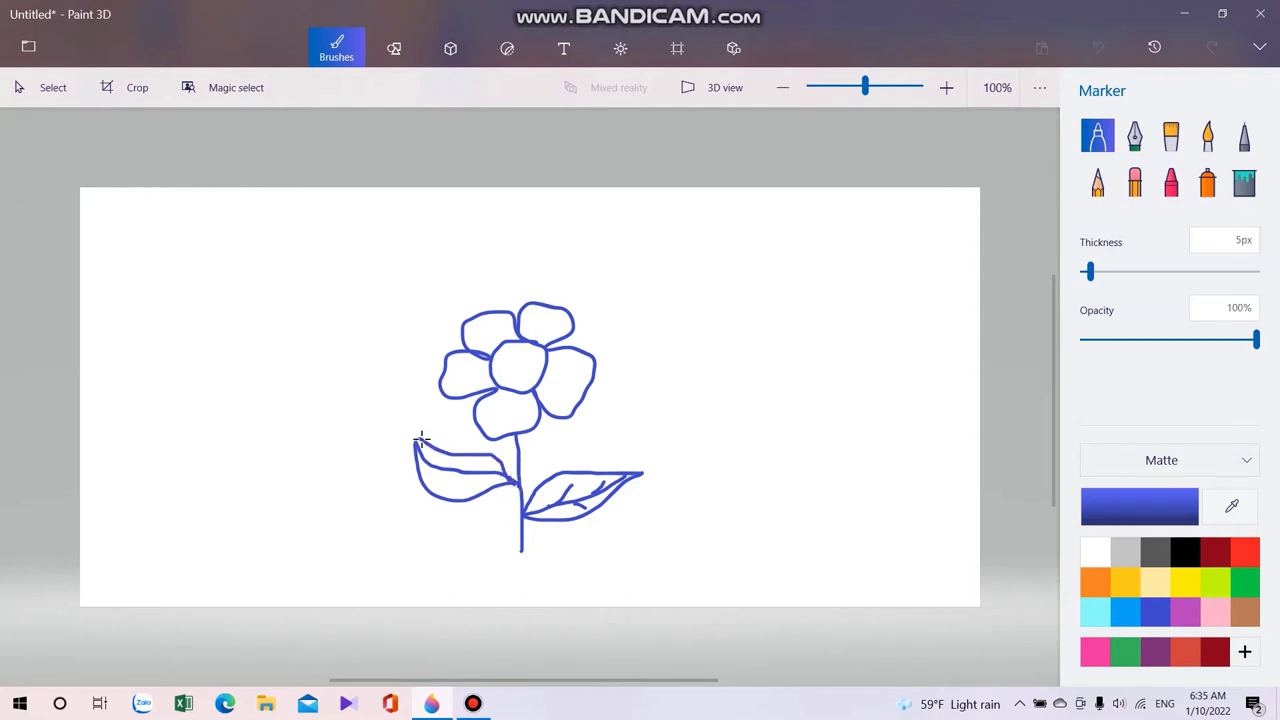
{"action": "mouse_move", "coordinate": [412, 438]}
{"action": "left_mouse_down"}
{"action": "mouse_move", "coordinate": [462, 491]}
{"action": "mouse_move", "coordinate": [442, 466]}
{"action": "mouse_move", "coordinate": [485, 468]}
{"action": "mouse_move", "coordinate": [476, 478]}
{"action": "left_mouse_up"}
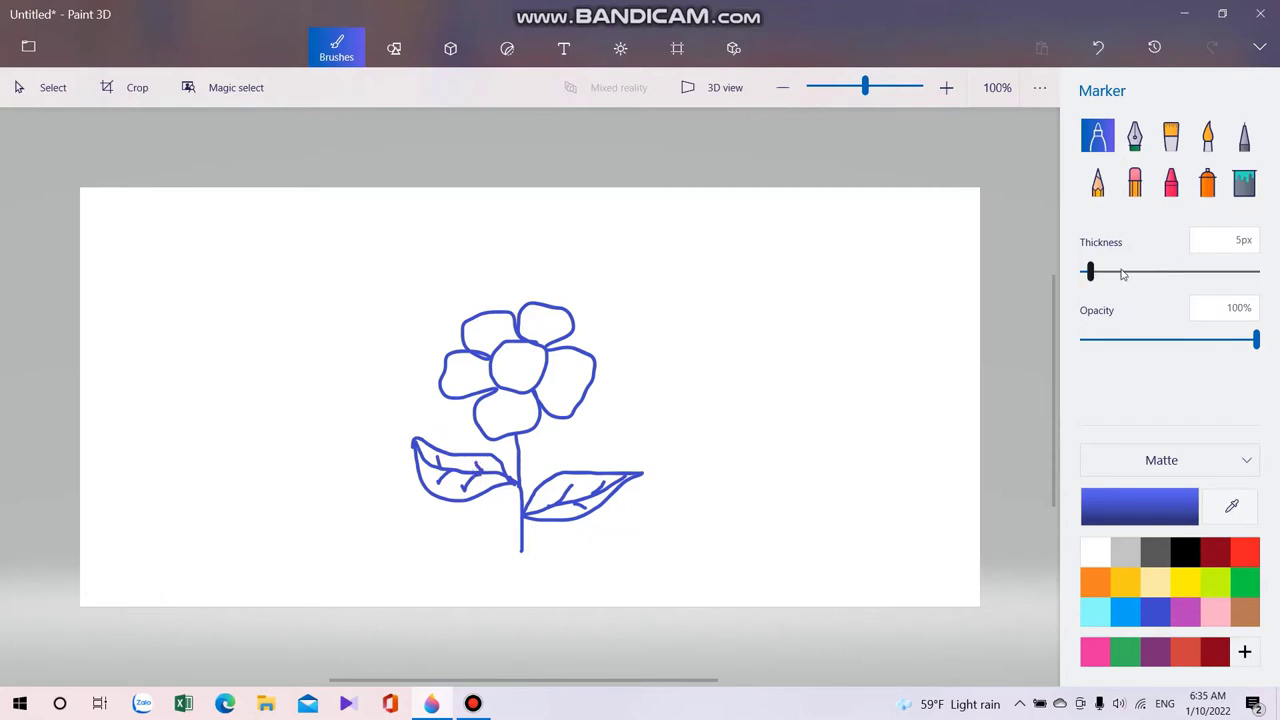
Set the Marker thickness to 34 px and draw a large five-petal flower with a stem and two leaf strokes on the canvas's right side.
{"action": "left_click_drag", "start_coordinate": [1094, 278], "coordinate": [1145, 290]}
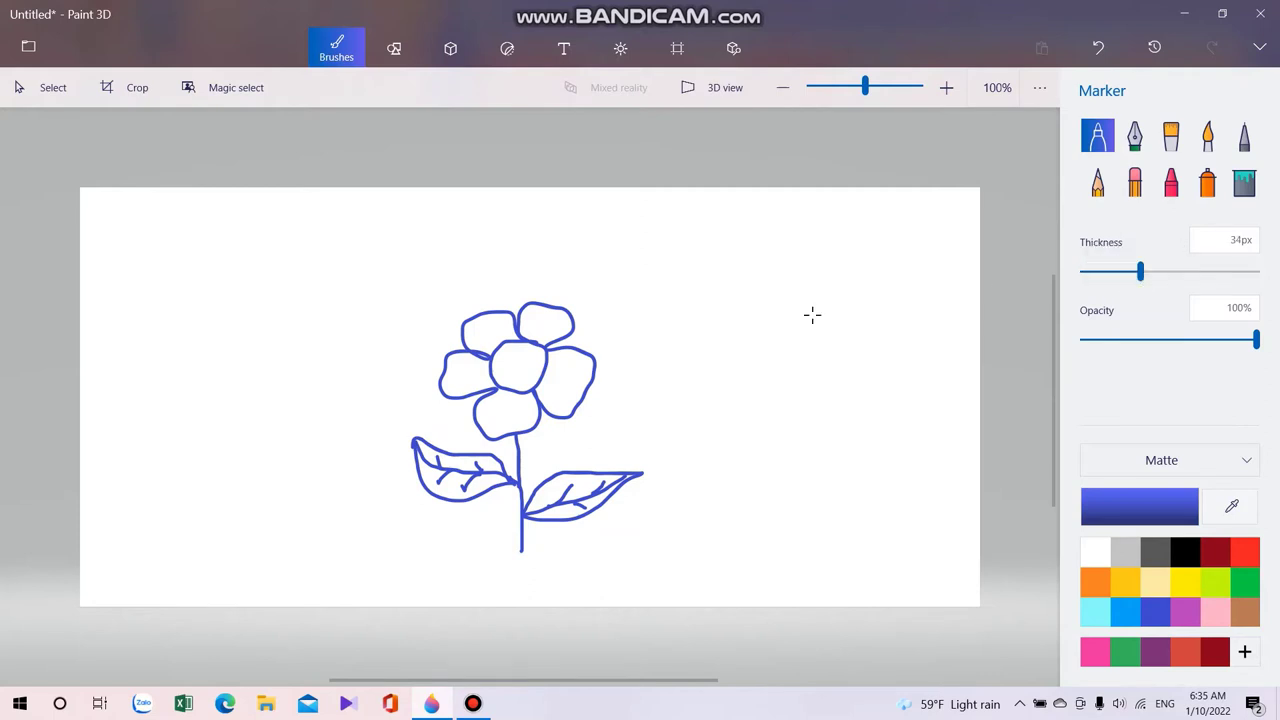
{"action": "mouse_move", "coordinate": [815, 313]}
{"action": "left_mouse_down"}
{"action": "mouse_move", "coordinate": [776, 364]}
{"action": "mouse_move", "coordinate": [789, 388]}
{"action": "mouse_move", "coordinate": [847, 385]}
{"action": "mouse_move", "coordinate": [857, 331]}
{"action": "mouse_move", "coordinate": [818, 313]}
{"action": "mouse_move", "coordinate": [813, 288]}
{"action": "mouse_move", "coordinate": [825, 263]}
{"action": "mouse_move", "coordinate": [894, 270]}
{"action": "mouse_move", "coordinate": [898, 290]}
{"action": "mouse_move", "coordinate": [860, 328]}
{"action": "mouse_move", "coordinate": [912, 330]}
{"action": "mouse_move", "coordinate": [929, 373]}
{"action": "mouse_move", "coordinate": [897, 401]}
{"action": "mouse_move", "coordinate": [855, 391]}
{"action": "mouse_move", "coordinate": [866, 429]}
{"action": "mouse_move", "coordinate": [814, 478]}
{"action": "mouse_move", "coordinate": [788, 459]}
{"action": "mouse_move", "coordinate": [779, 425]}
{"action": "mouse_move", "coordinate": [795, 396]}
{"action": "mouse_move", "coordinate": [719, 420]}
{"action": "mouse_move", "coordinate": [691, 404]}
{"action": "mouse_move", "coordinate": [689, 373]}
{"action": "mouse_move", "coordinate": [711, 342]}
{"action": "mouse_move", "coordinate": [778, 342]}
{"action": "mouse_move", "coordinate": [738, 333]}
{"action": "mouse_move", "coordinate": [731, 309]}
{"action": "mouse_move", "coordinate": [749, 268]}
{"action": "mouse_move", "coordinate": [799, 285]}
{"action": "mouse_move", "coordinate": [806, 325]}
{"action": "left_mouse_up"}
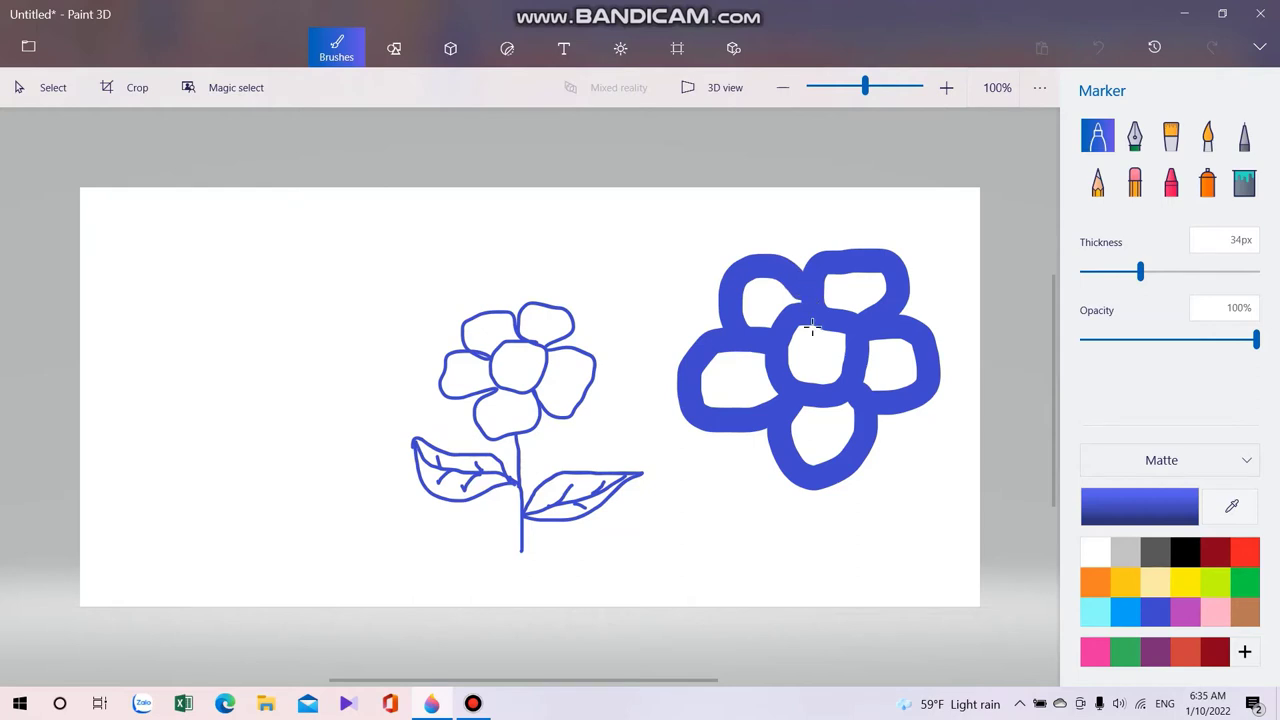
{"action": "mouse_move", "coordinate": [829, 486]}
{"action": "left_mouse_down"}
{"action": "mouse_move", "coordinate": [837, 573]}
{"action": "mouse_move", "coordinate": [938, 510]}
{"action": "left_mouse_up"}
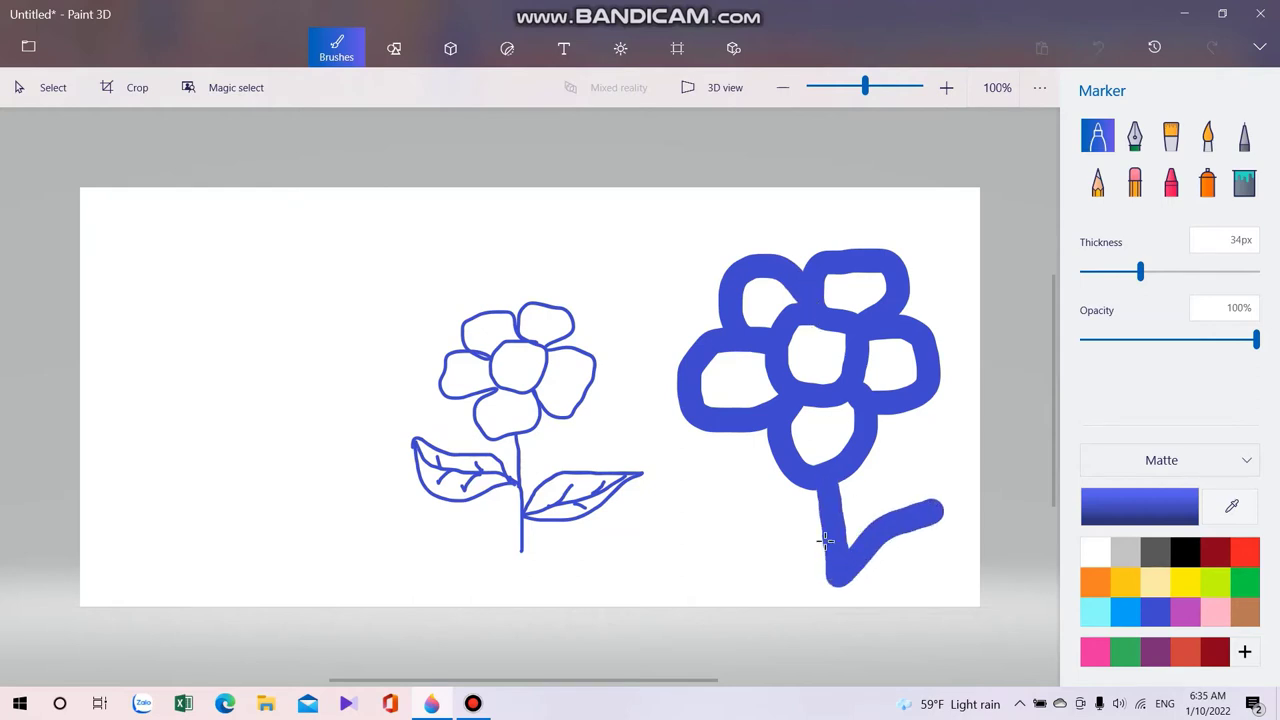
{"action": "left_click_drag", "start_coordinate": [826, 534], "coordinate": [735, 523]}
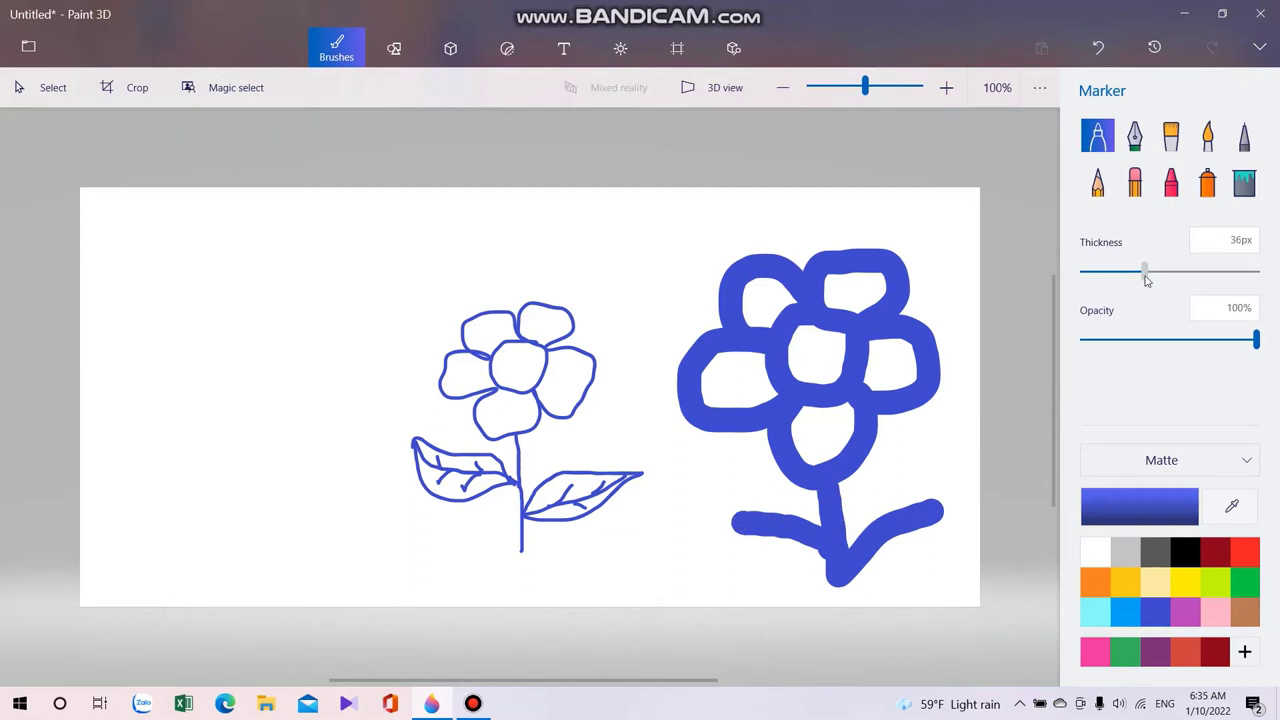
Reduce the Marker thickness to 6 px, then outline a large tomato with a curved stalk on the canvas's left side using the 6 px Pencil.
{"action": "left_click_drag", "start_coordinate": [1141, 274], "coordinate": [1094, 284]}
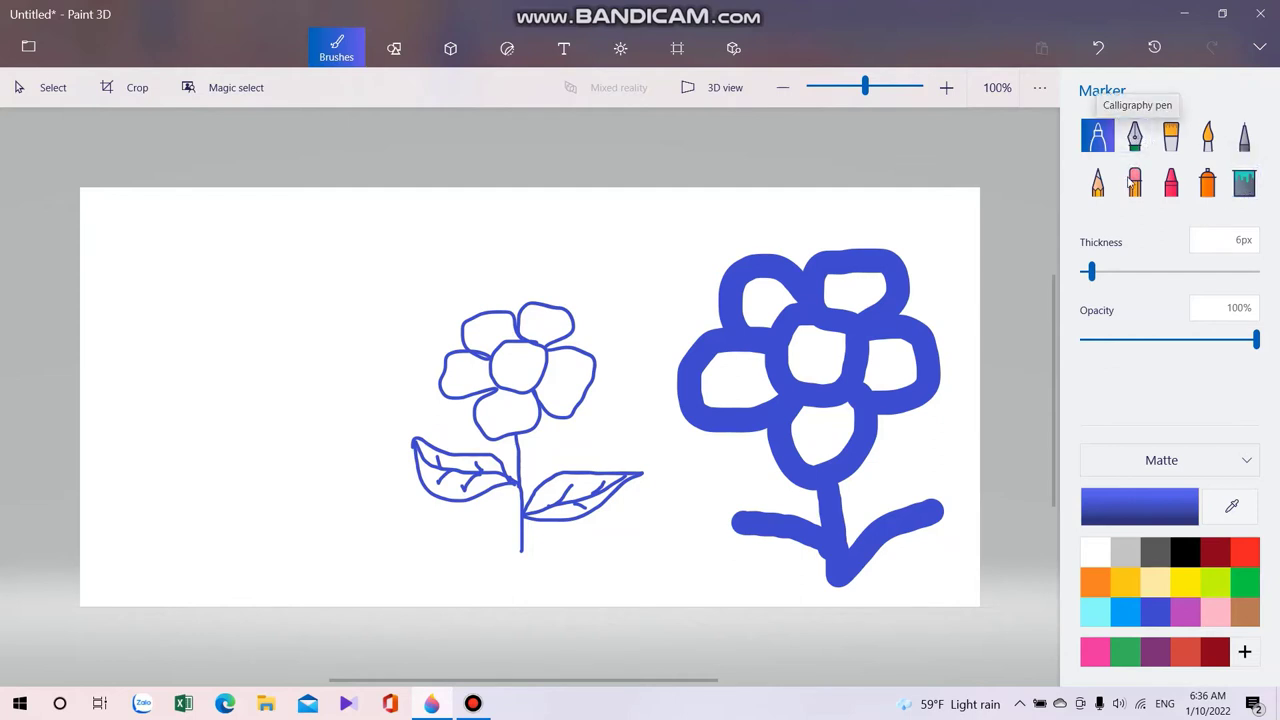
{"action": "left_click", "coordinate": [1097, 190]}
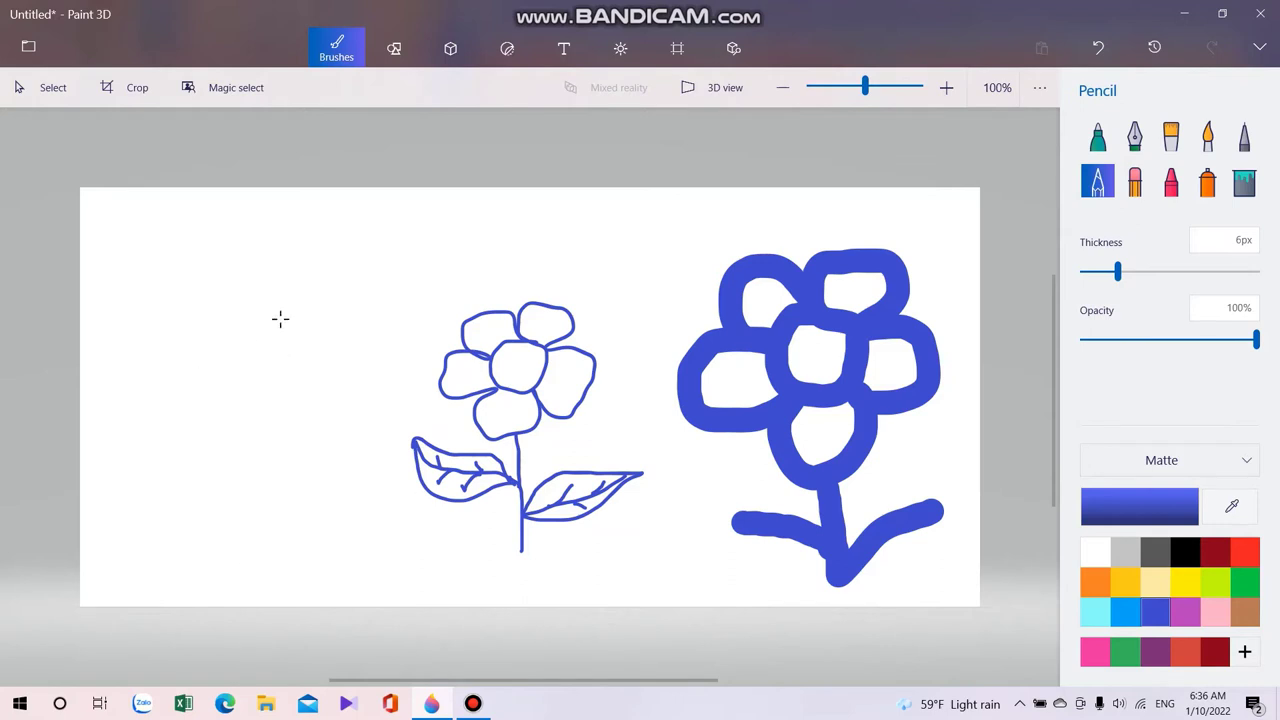
{"action": "mouse_move", "coordinate": [256, 319]}
{"action": "left_mouse_down"}
{"action": "mouse_move", "coordinate": [229, 300]}
{"action": "mouse_move", "coordinate": [163, 323]}
{"action": "mouse_move", "coordinate": [151, 362]}
{"action": "left_mouse_up"}
{"action": "mouse_move", "coordinate": [161, 426]}
{"action": "left_mouse_down"}
{"action": "mouse_move", "coordinate": [186, 457]}
{"action": "mouse_move", "coordinate": [229, 473]}
{"action": "mouse_move", "coordinate": [325, 454]}
{"action": "mouse_move", "coordinate": [373, 352]}
{"action": "mouse_move", "coordinate": [365, 322]}
{"action": "mouse_move", "coordinate": [342, 309]}
{"action": "mouse_move", "coordinate": [294, 304]}
{"action": "mouse_move", "coordinate": [258, 323]}
{"action": "mouse_move", "coordinate": [271, 263]}
{"action": "mouse_move", "coordinate": [299, 251]}
{"action": "left_mouse_up"}
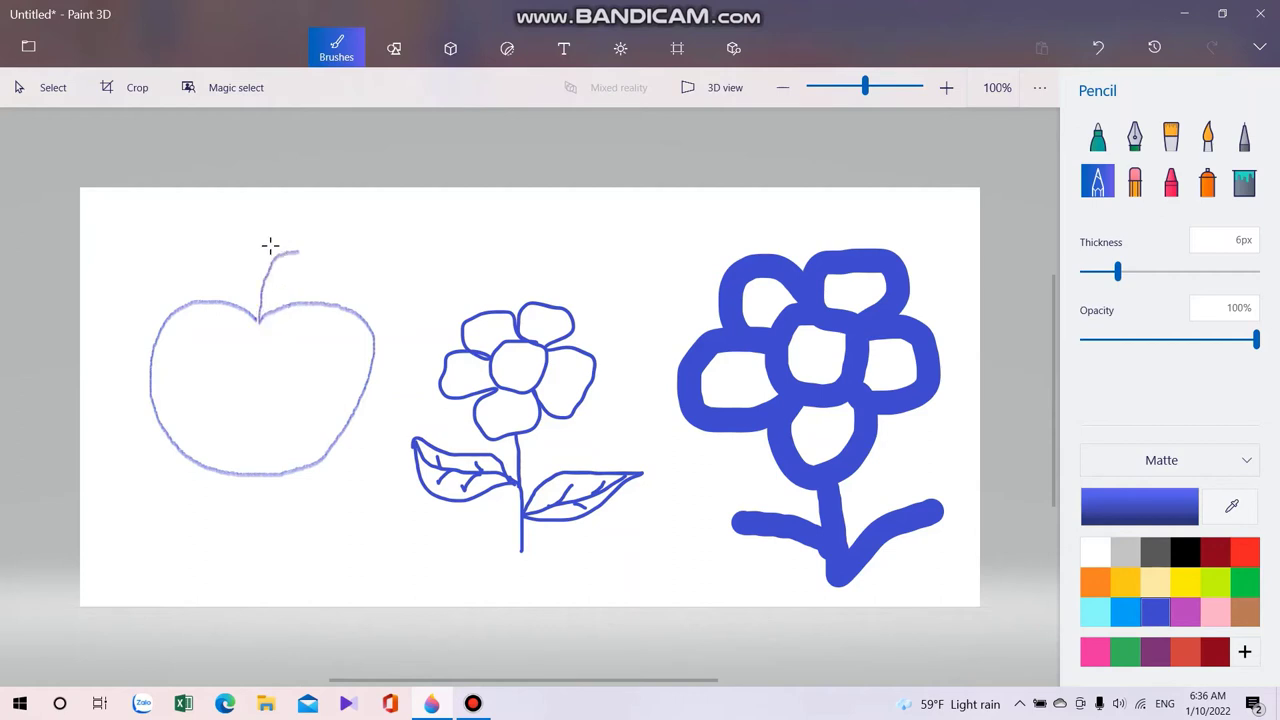
Add curved contour lines to the tomato, thicken its stalk, and draw small sepals around the stalk's base.
{"action": "mouse_move", "coordinate": [254, 317]}
{"action": "left_mouse_down"}
{"action": "mouse_move", "coordinate": [262, 324]}
{"action": "mouse_move", "coordinate": [206, 340]}
{"action": "mouse_move", "coordinate": [201, 361]}
{"action": "left_mouse_up"}
{"action": "left_click_drag", "start_coordinate": [259, 322], "coordinate": [318, 371]}
{"action": "left_click_drag", "start_coordinate": [258, 321], "coordinate": [256, 407]}
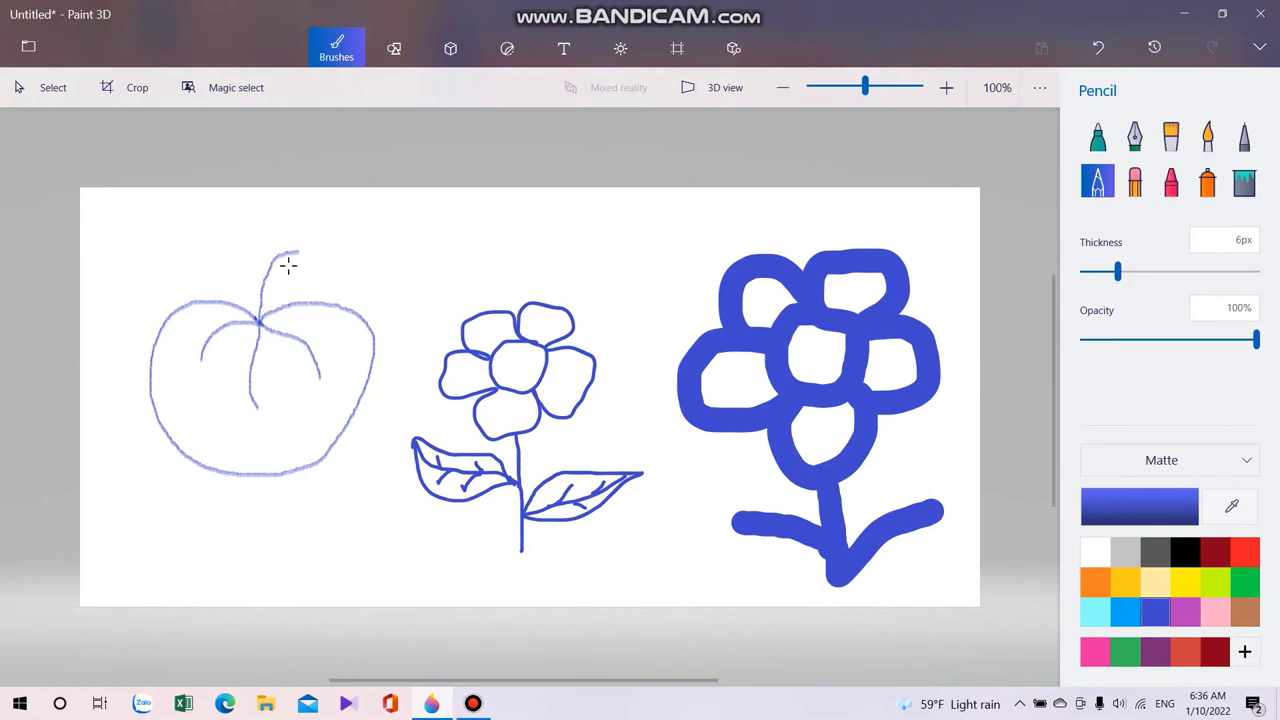
{"action": "mouse_move", "coordinate": [296, 252]}
{"action": "left_mouse_down"}
{"action": "mouse_move", "coordinate": [303, 263]}
{"action": "mouse_move", "coordinate": [257, 320]}
{"action": "left_mouse_up"}
{"action": "mouse_move", "coordinate": [256, 311]}
{"action": "left_mouse_down"}
{"action": "mouse_move", "coordinate": [208, 294]}
{"action": "mouse_move", "coordinate": [237, 316]}
{"action": "mouse_move", "coordinate": [216, 342]}
{"action": "mouse_move", "coordinate": [226, 352]}
{"action": "mouse_move", "coordinate": [251, 333]}
{"action": "mouse_move", "coordinate": [290, 365]}
{"action": "mouse_move", "coordinate": [282, 329]}
{"action": "mouse_move", "coordinate": [311, 322]}
{"action": "mouse_move", "coordinate": [290, 317]}
{"action": "mouse_move", "coordinate": [306, 303]}
{"action": "mouse_move", "coordinate": [275, 295]}
{"action": "left_mouse_up"}
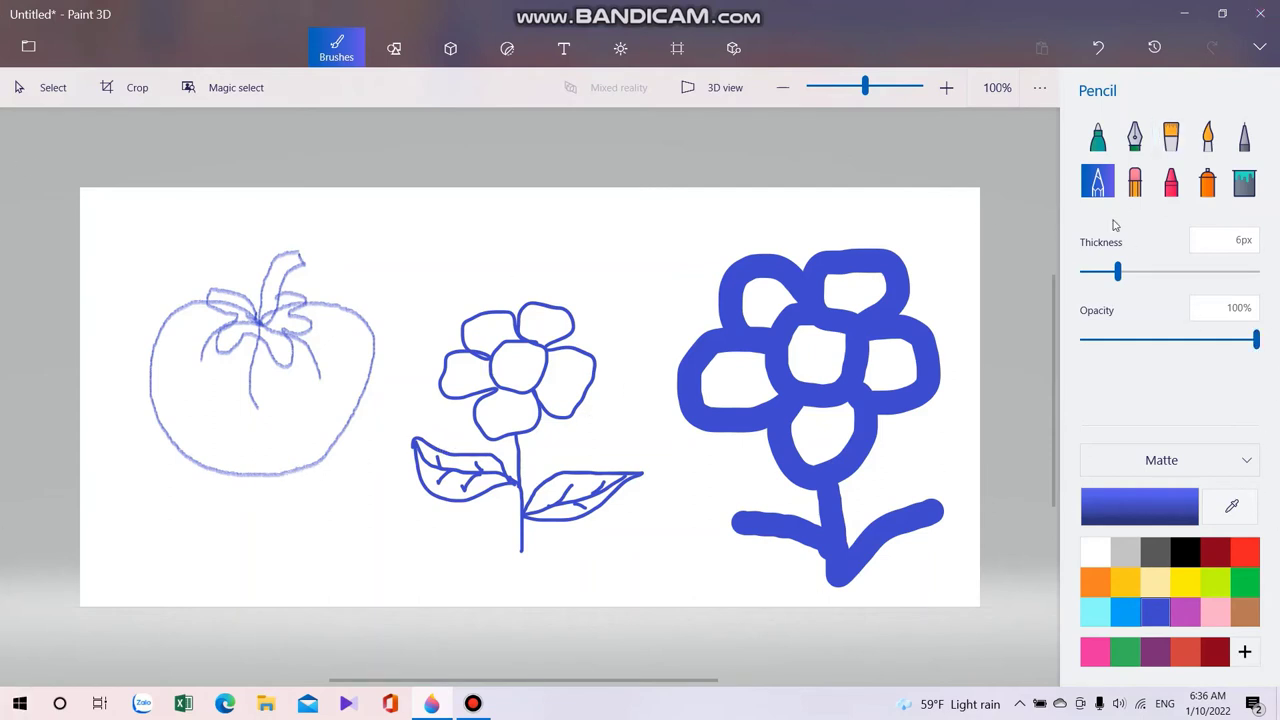
Draw a horizontal line across the canvas behind the tomato and both flowers with the 20 px Crayon, leaving the shapes uncrossed.
{"action": "left_click", "coordinate": [1172, 190]}
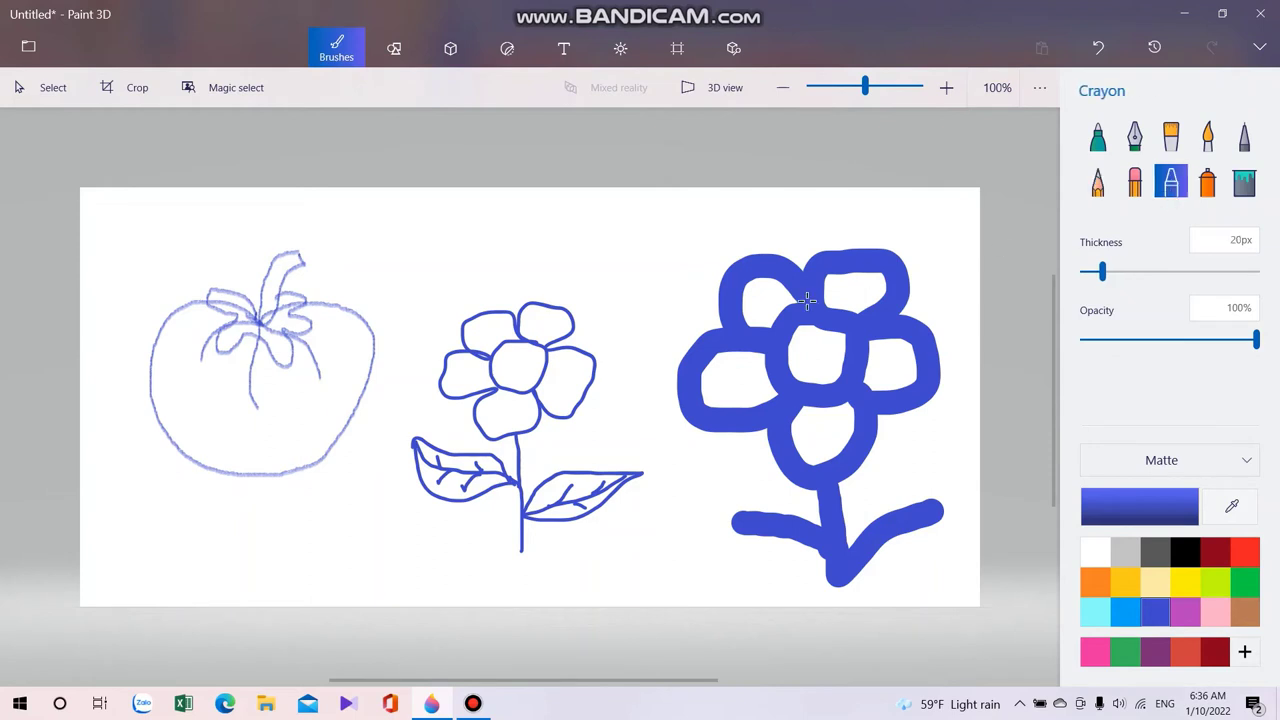
{"action": "left_click_drag", "start_coordinate": [83, 419], "coordinate": [155, 420]}
{"action": "left_click_drag", "start_coordinate": [360, 424], "coordinate": [476, 416]}
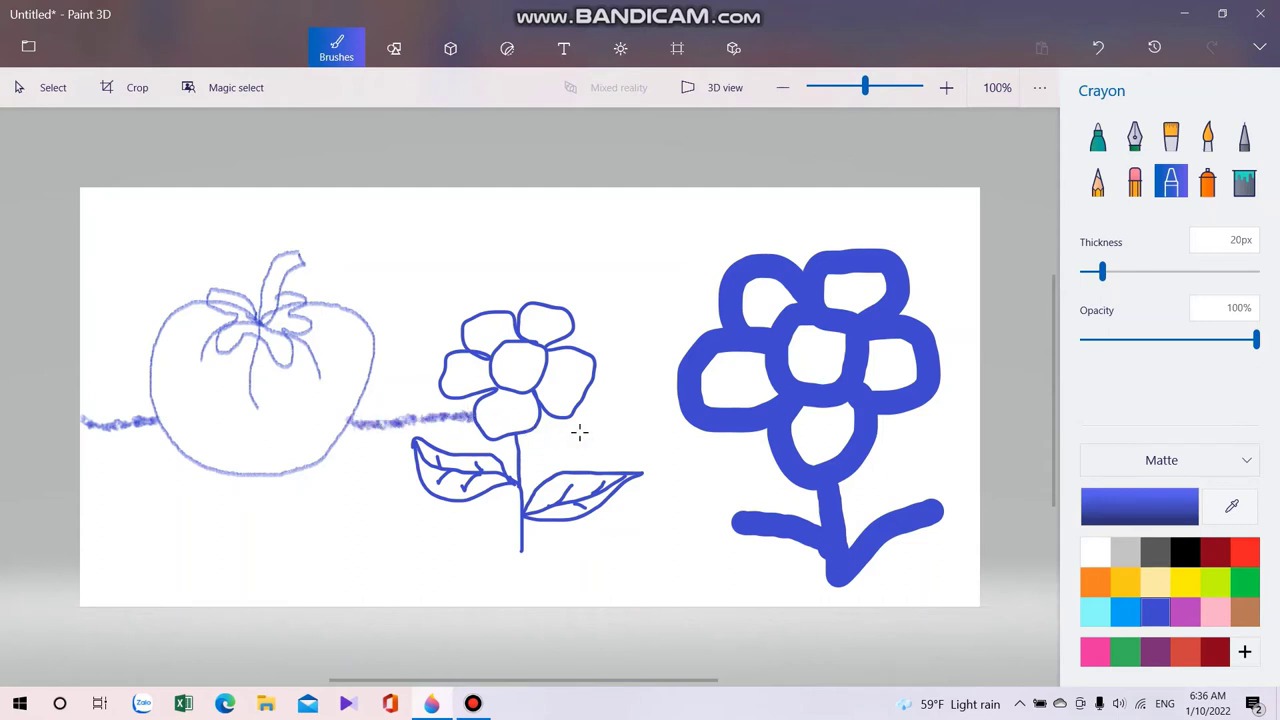
{"action": "left_click_drag", "start_coordinate": [579, 410], "coordinate": [686, 414]}
{"action": "left_click_drag", "start_coordinate": [887, 427], "coordinate": [985, 436]}
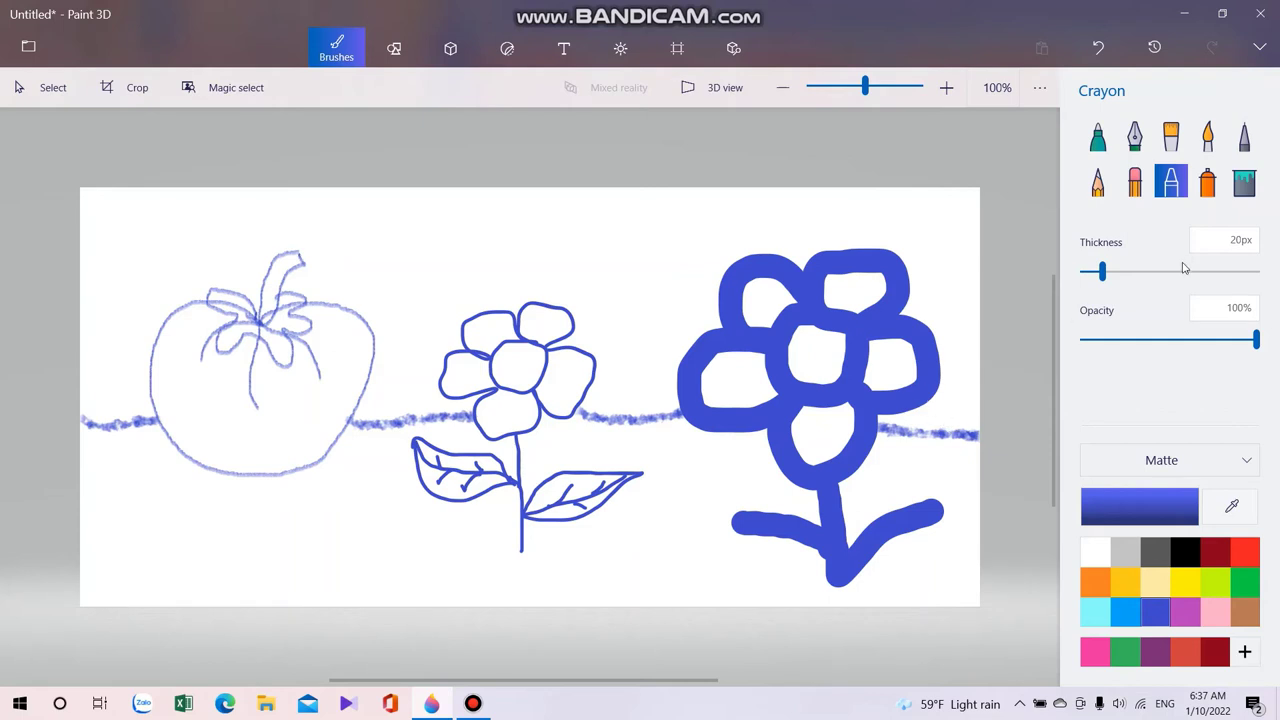
Fill the middle flower's five petals with yellow and its round centre with orange.
{"action": "left_click", "coordinate": [1248, 186]}
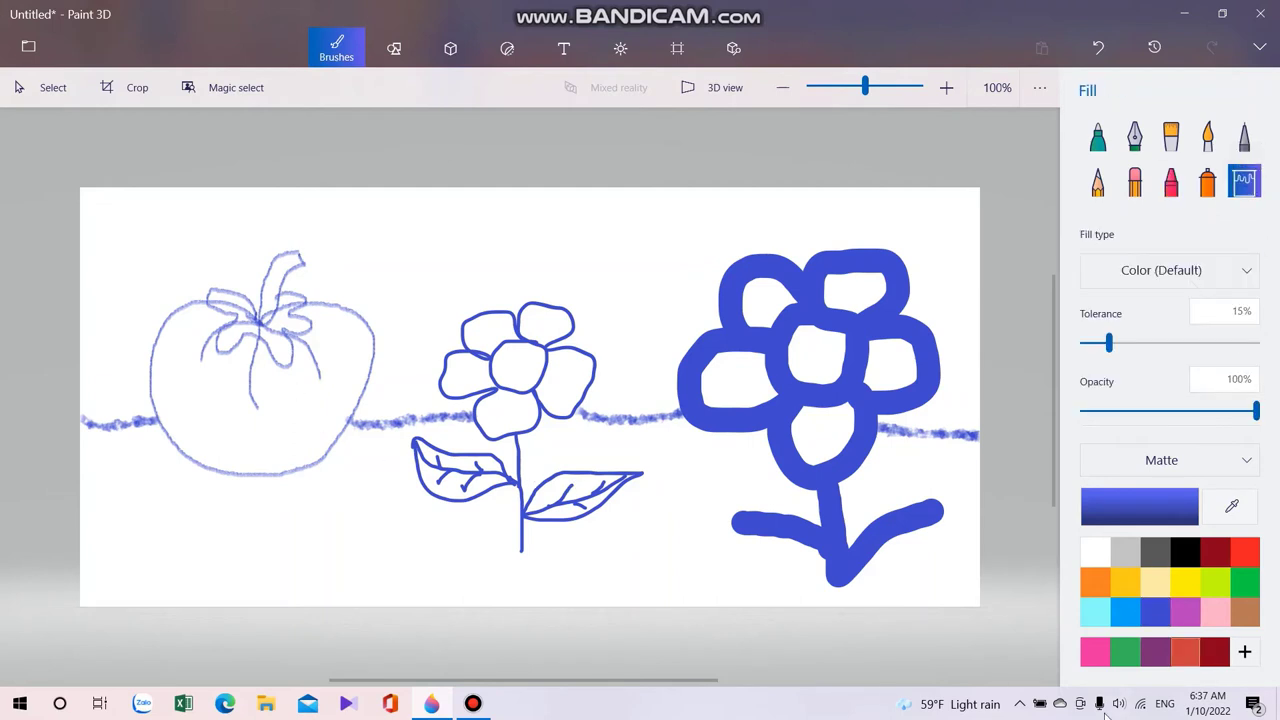
{"action": "left_click", "coordinate": [1188, 580]}
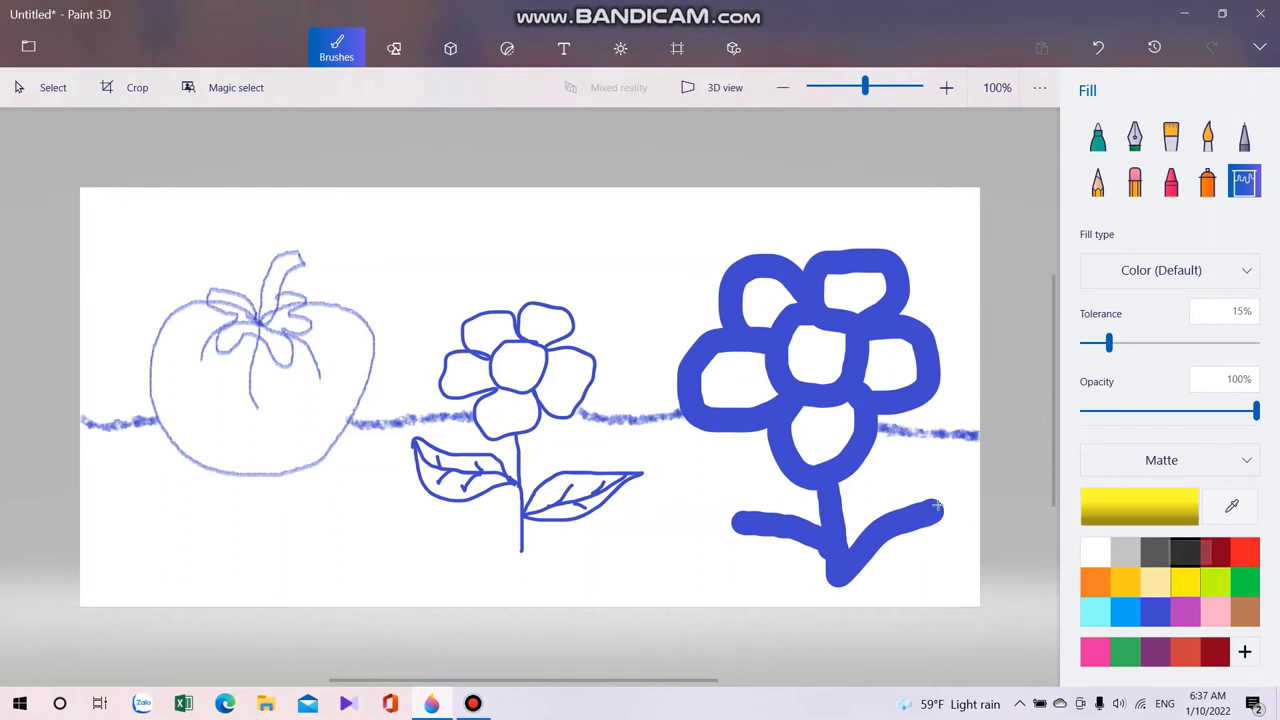
{"action": "left_click", "coordinate": [497, 409]}
{"action": "left_click", "coordinate": [569, 380]}
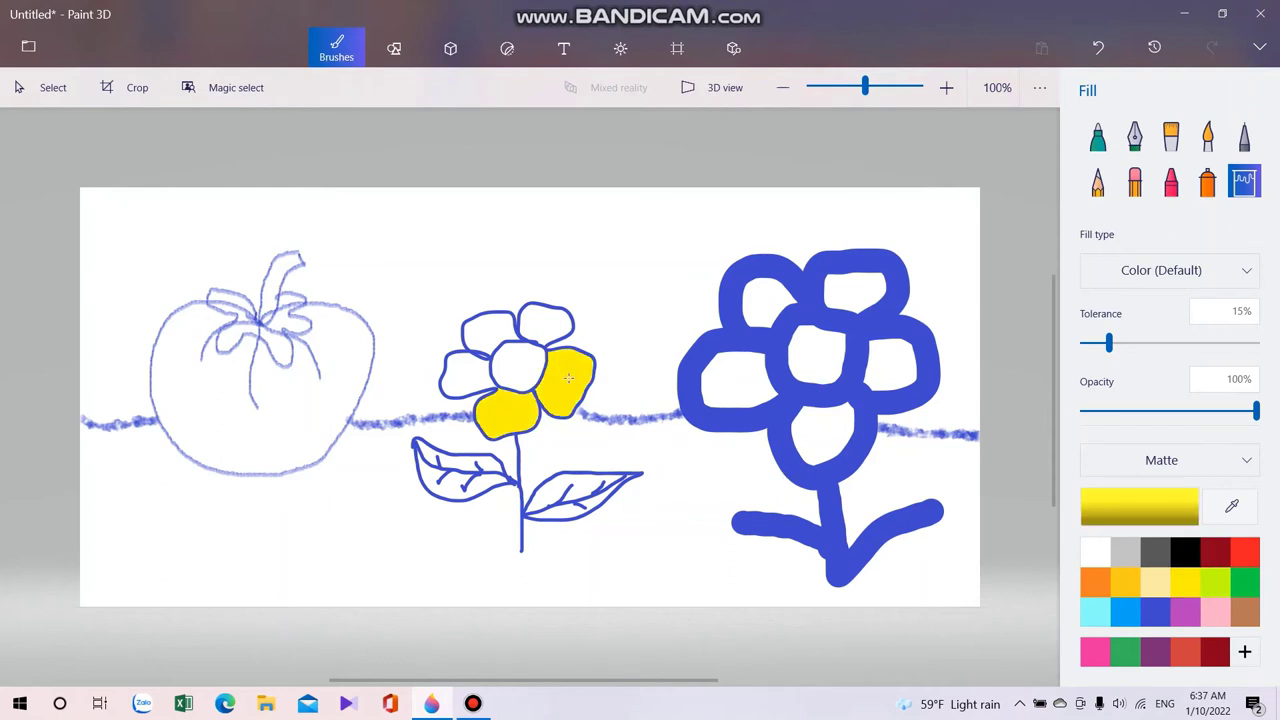
{"action": "left_click", "coordinate": [534, 319]}
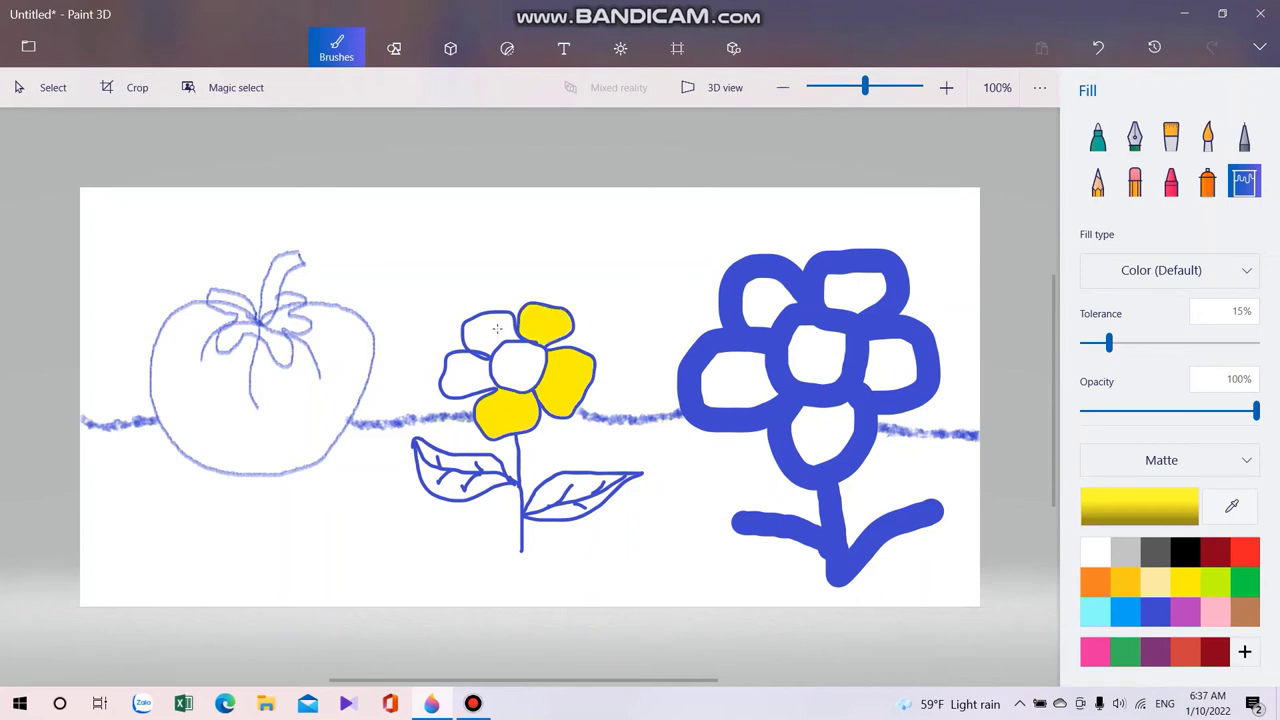
{"action": "left_click", "coordinate": [497, 329]}
{"action": "left_click", "coordinate": [470, 378]}
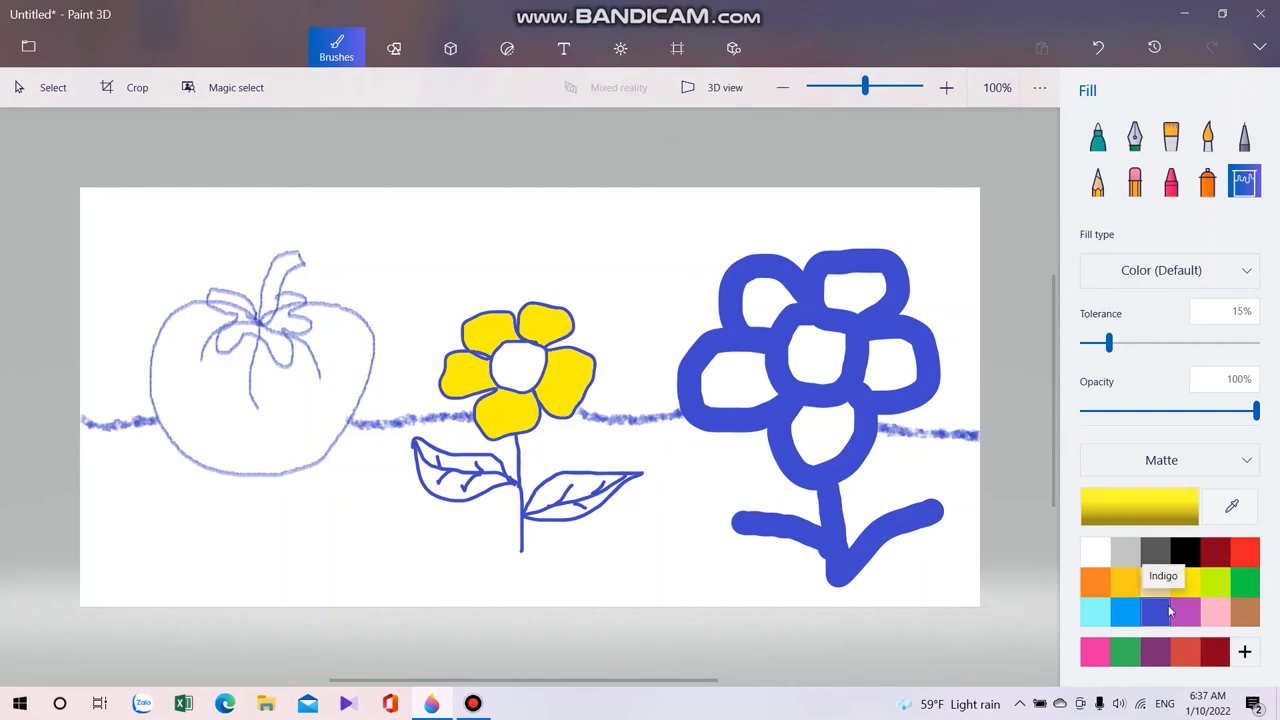
{"action": "left_click", "coordinate": [1096, 587]}
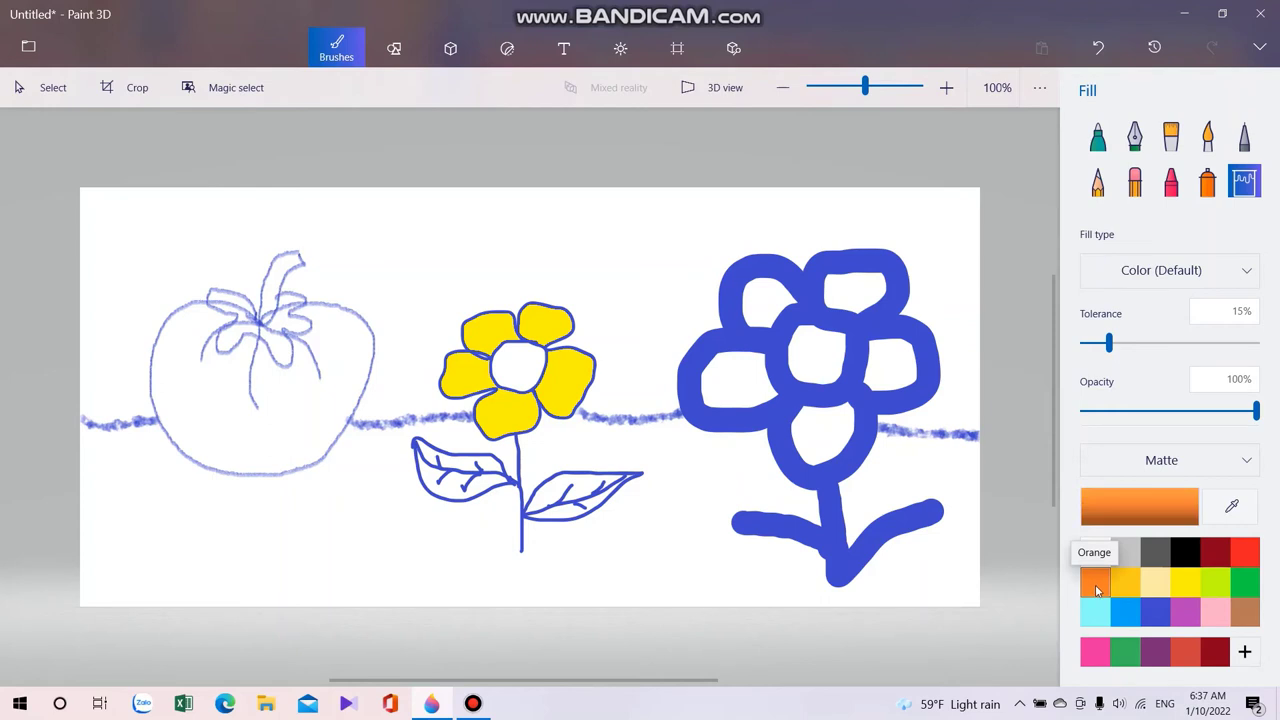
{"action": "left_click", "coordinate": [513, 362]}
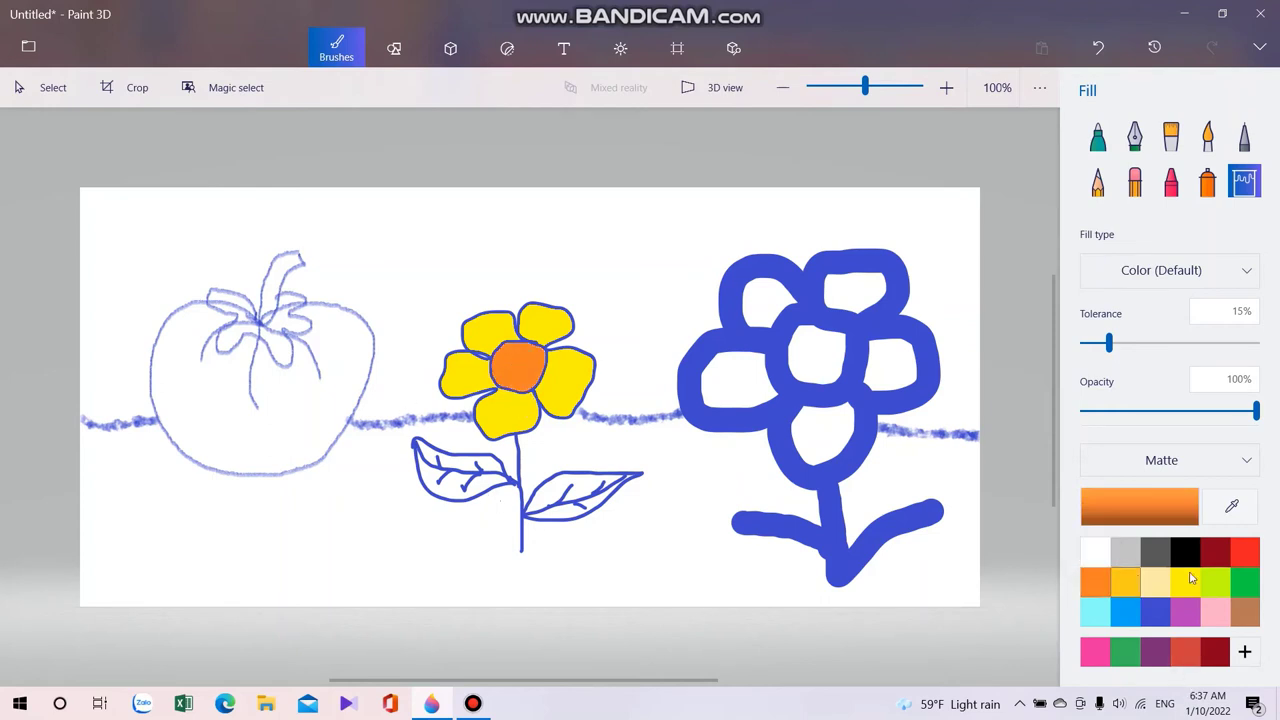
Fill the upper half of the middle flower's right leaf and the lower half of its left leaf with green.
{"action": "left_click", "coordinate": [1244, 588]}
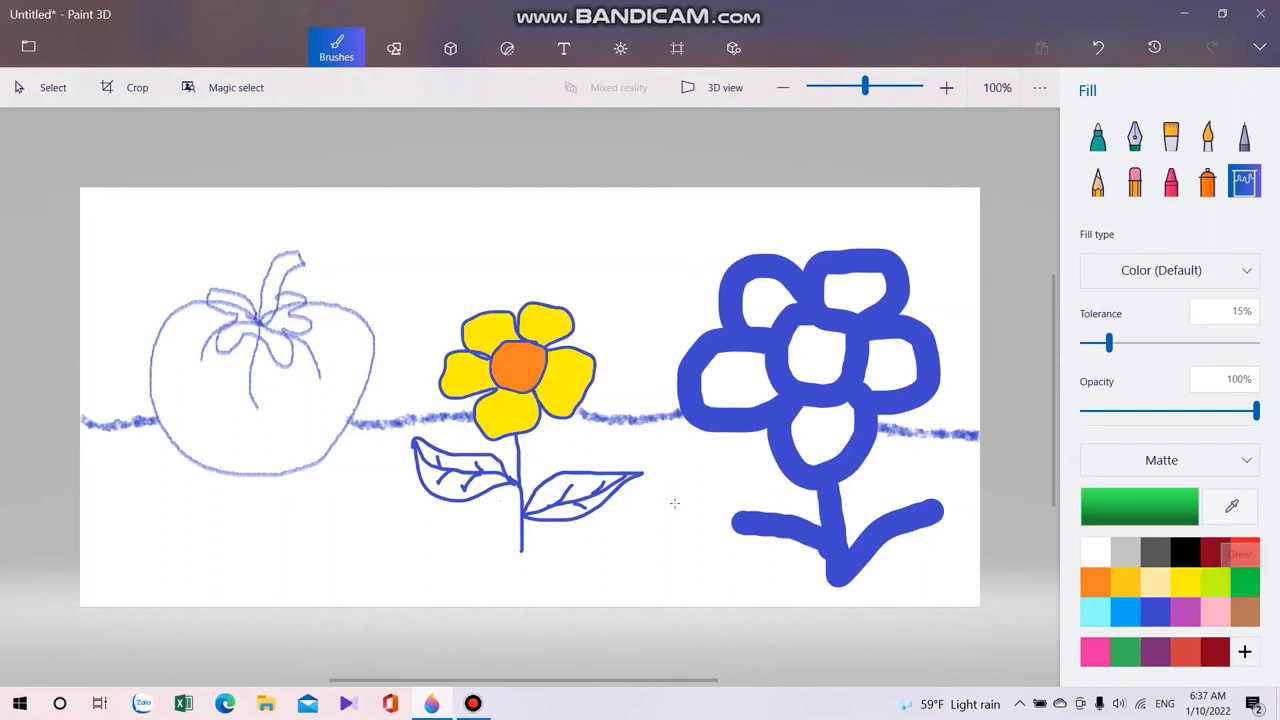
{"action": "left_click", "coordinate": [579, 506]}
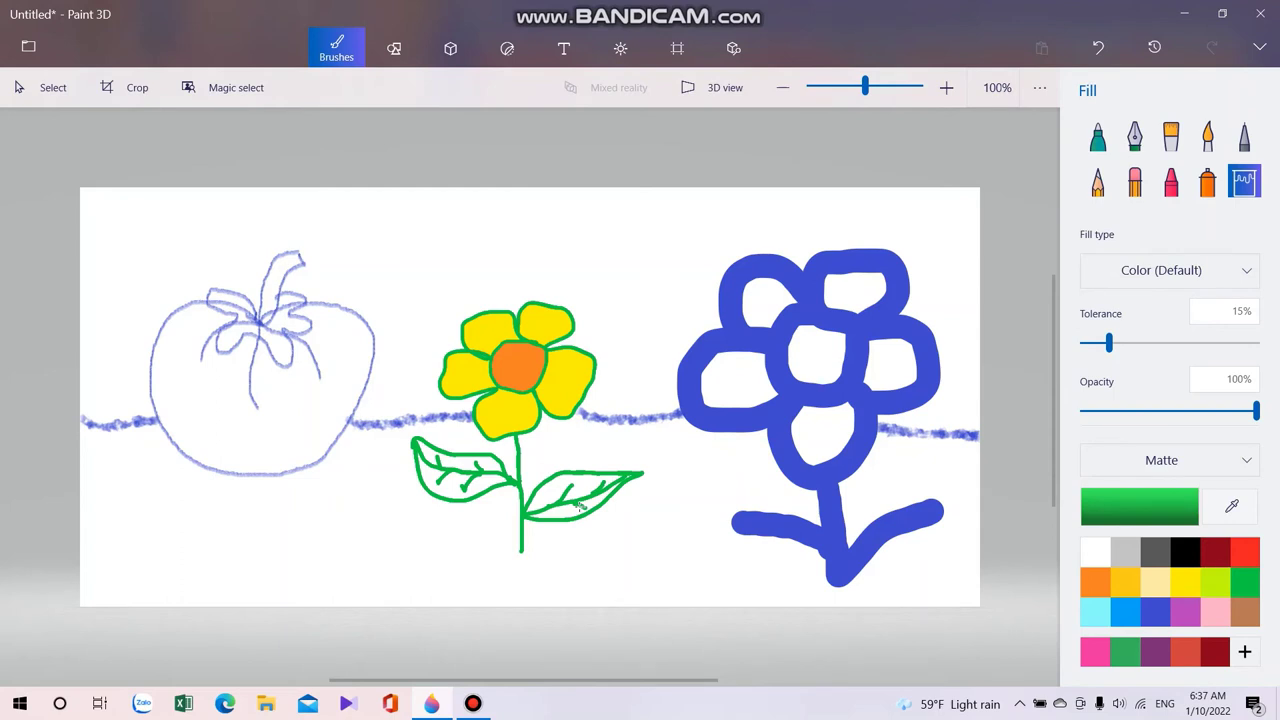
{"action": "left_click", "coordinate": [1097, 47]}
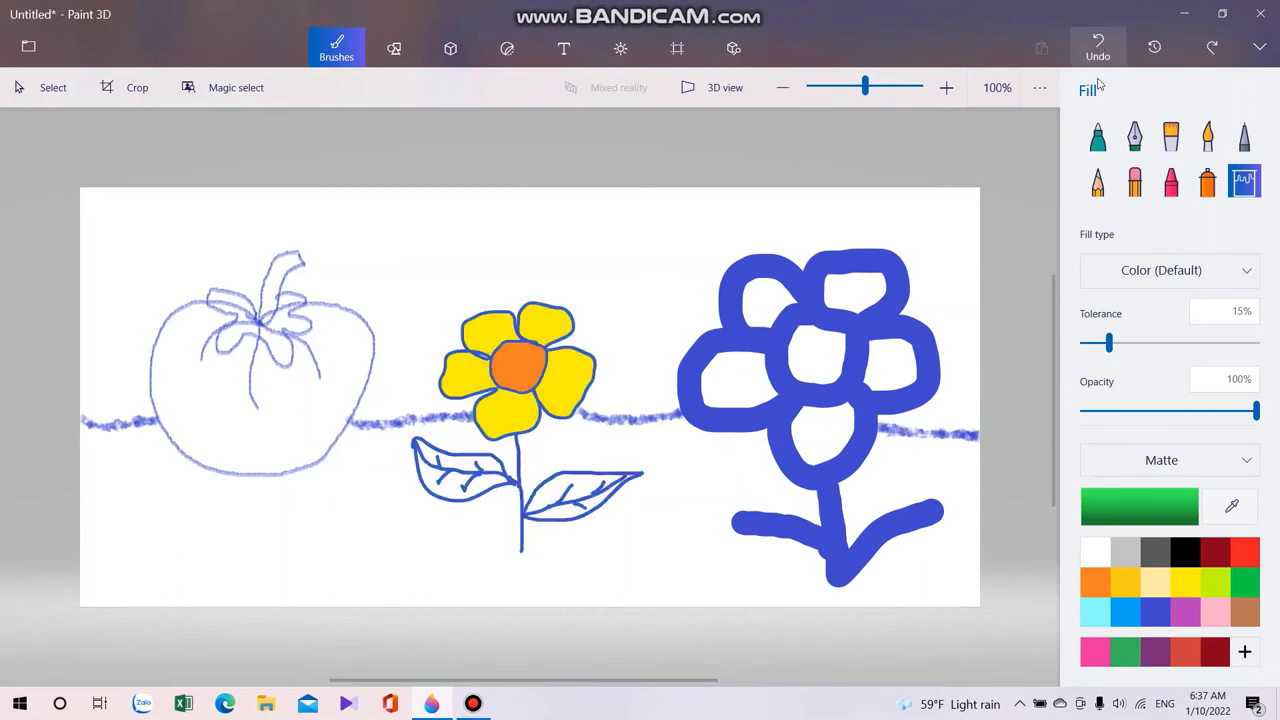
{"action": "left_click", "coordinate": [582, 482]}
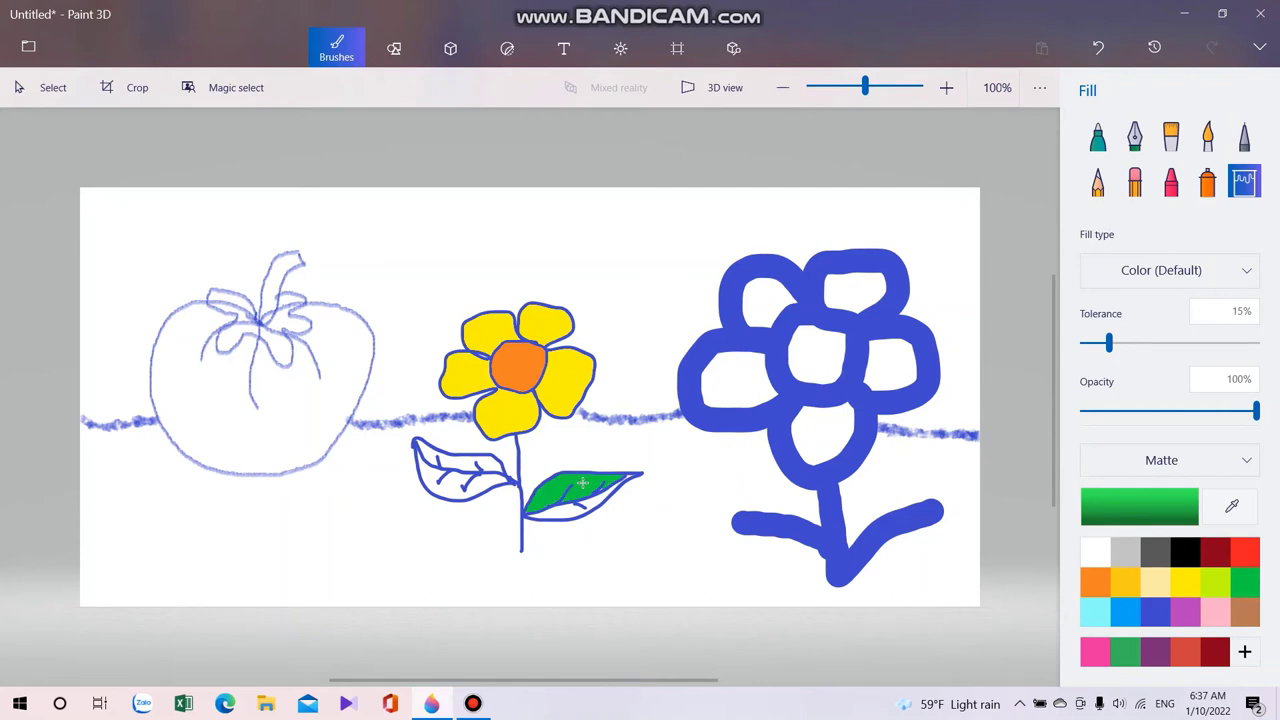
{"action": "left_click", "coordinate": [486, 483]}
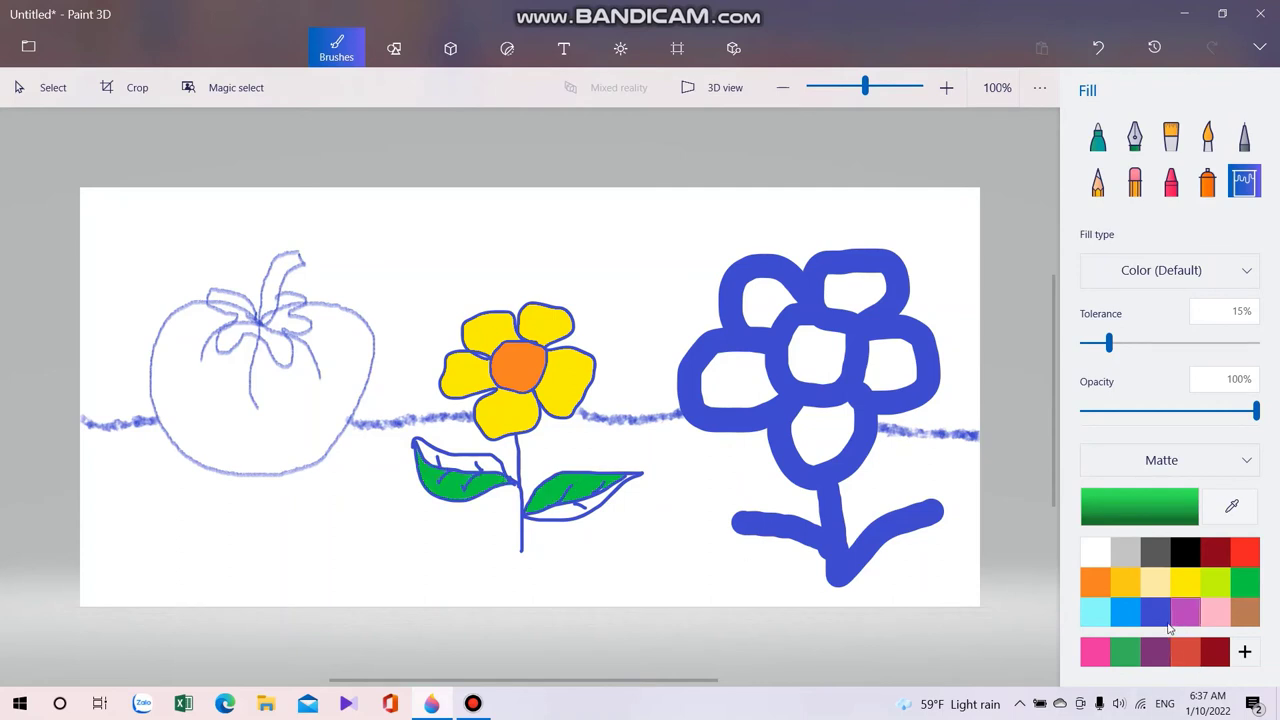
Fill the remaining white halves of the middle flower's two leaves with lime.
{"action": "left_click", "coordinate": [1215, 581]}
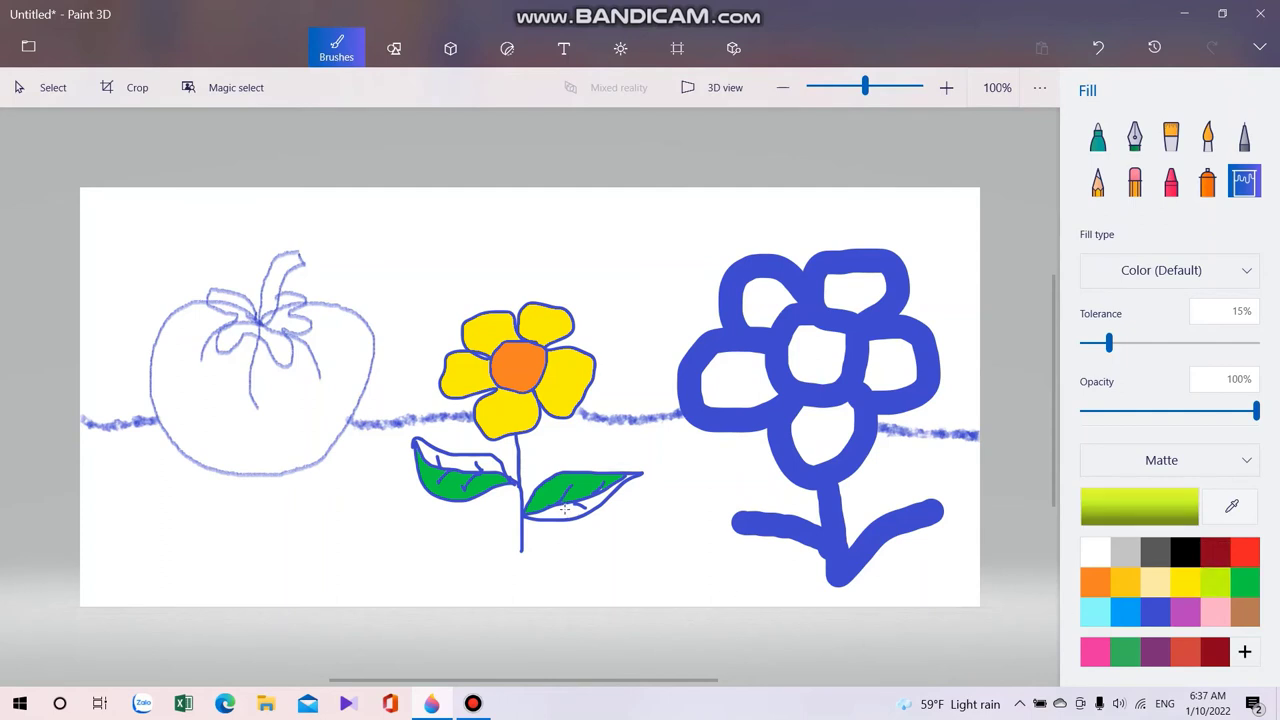
{"action": "left_click", "coordinate": [565, 508]}
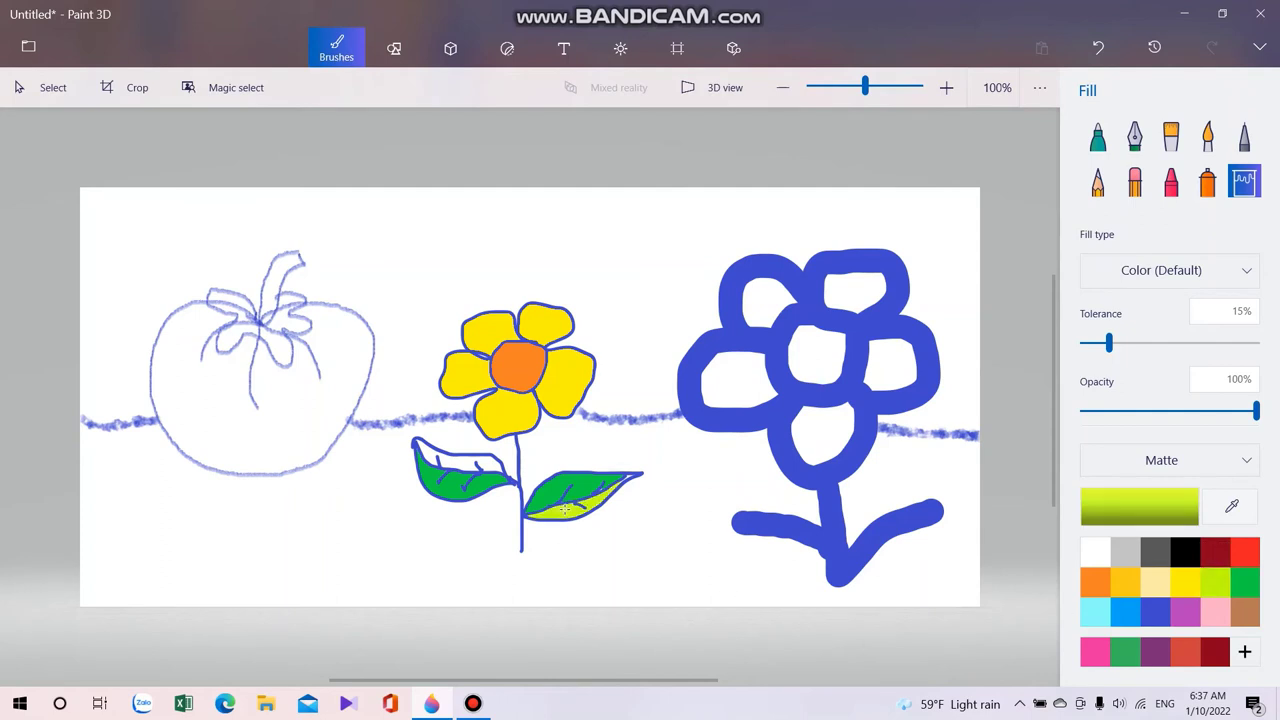
{"action": "left_click", "coordinate": [461, 463]}
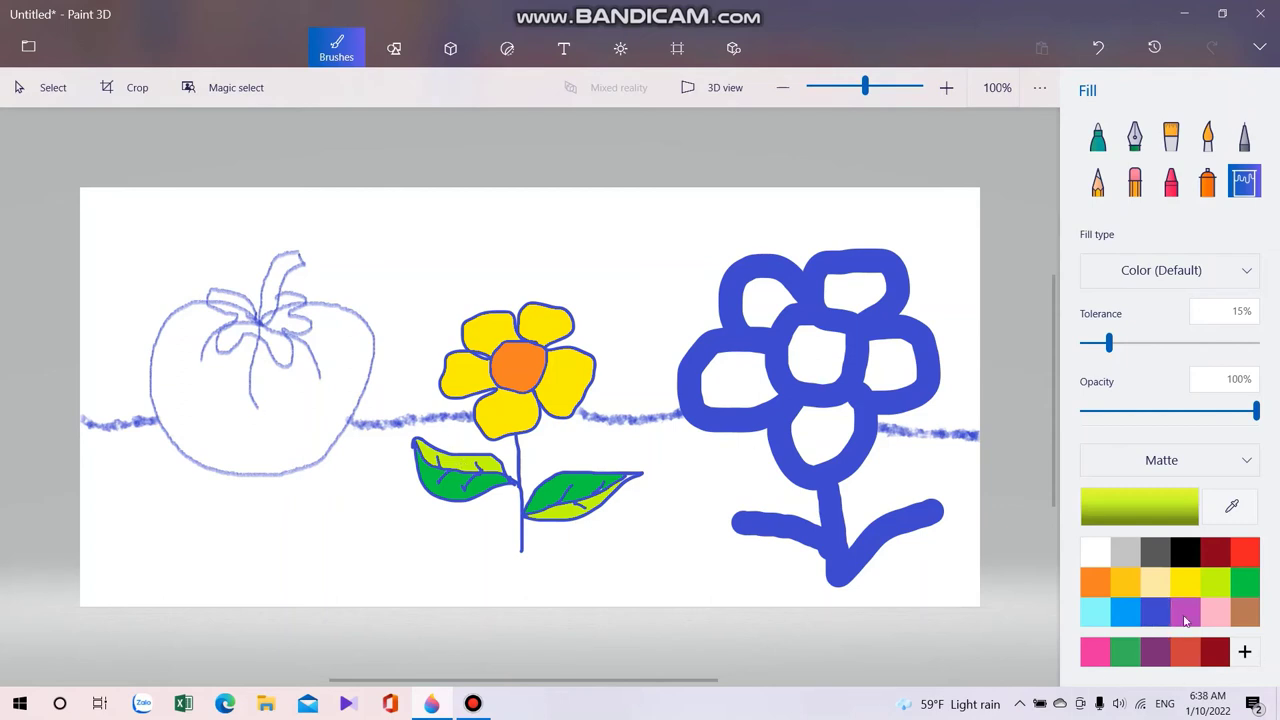
Fill the tomato's body with red and its stalk with the custom green #36ba5b.
{"action": "left_click", "coordinate": [1245, 551]}
{"action": "left_click", "coordinate": [303, 398]}
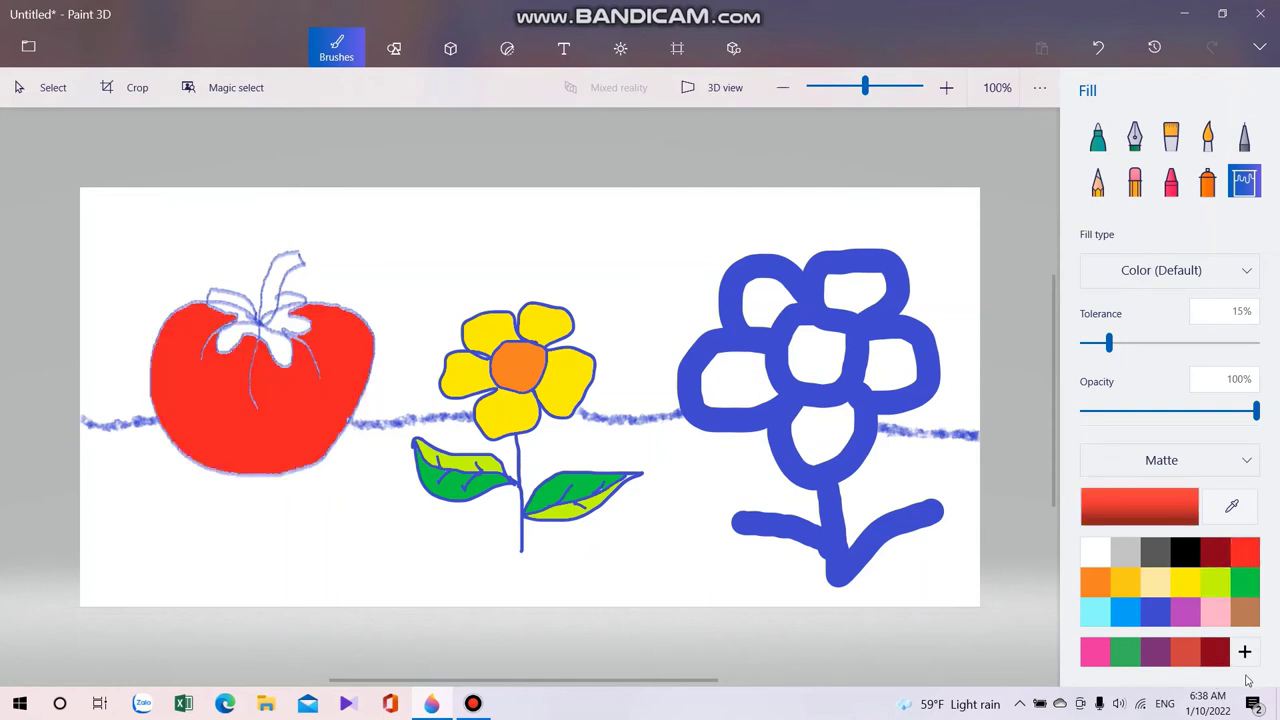
{"action": "left_click", "coordinate": [1128, 651]}
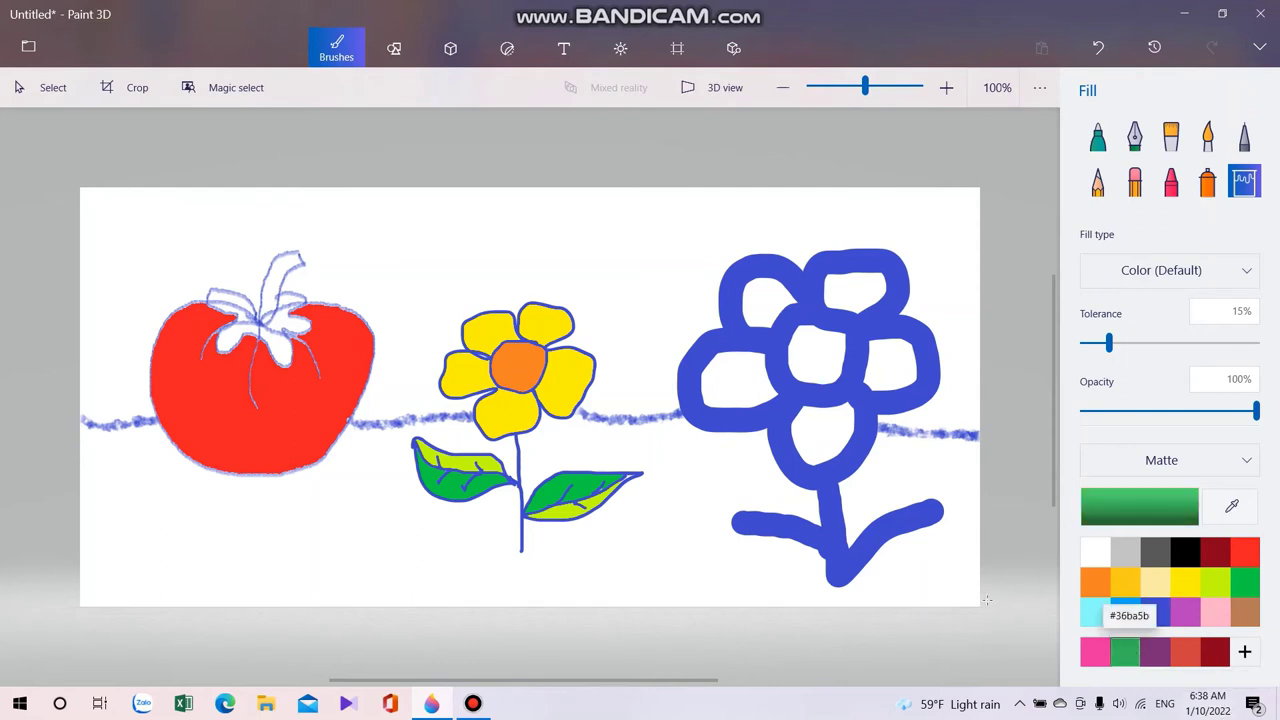
{"action": "left_click", "coordinate": [268, 290]}
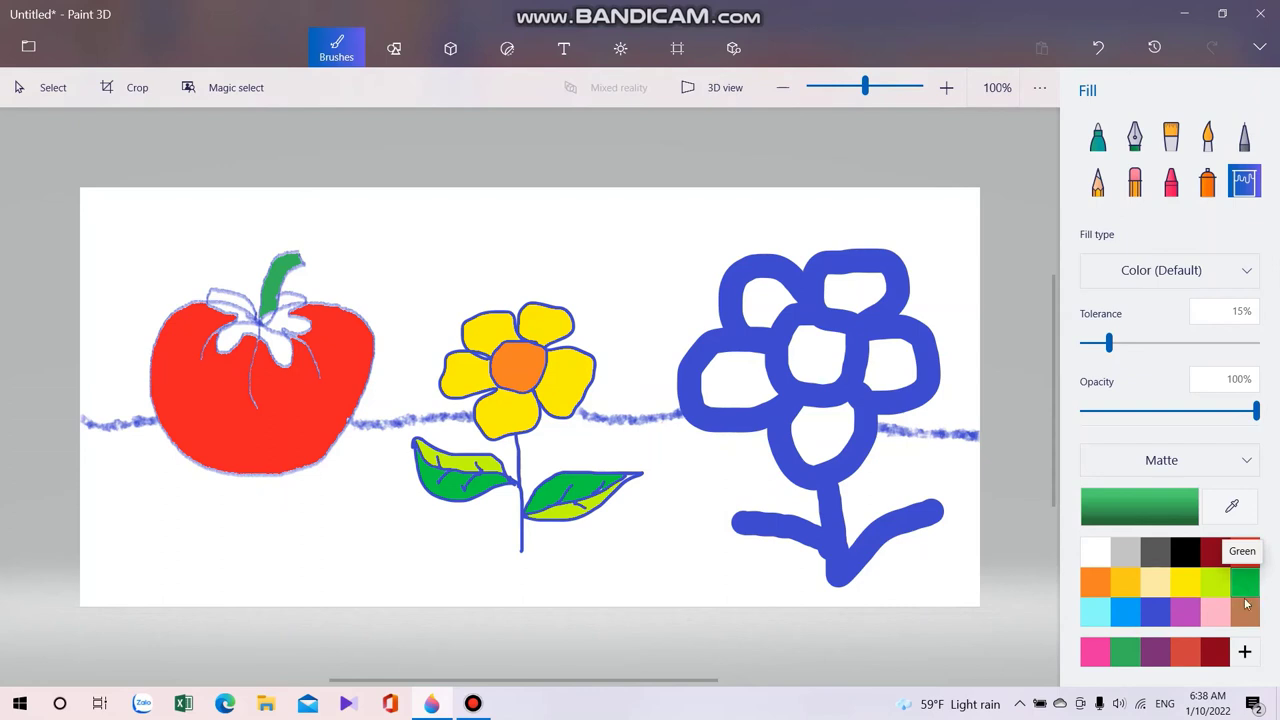
Fill all the sepals around the base of the tomato's stalk with the custom red #cc3f3f.
{"action": "left_click", "coordinate": [1186, 652]}
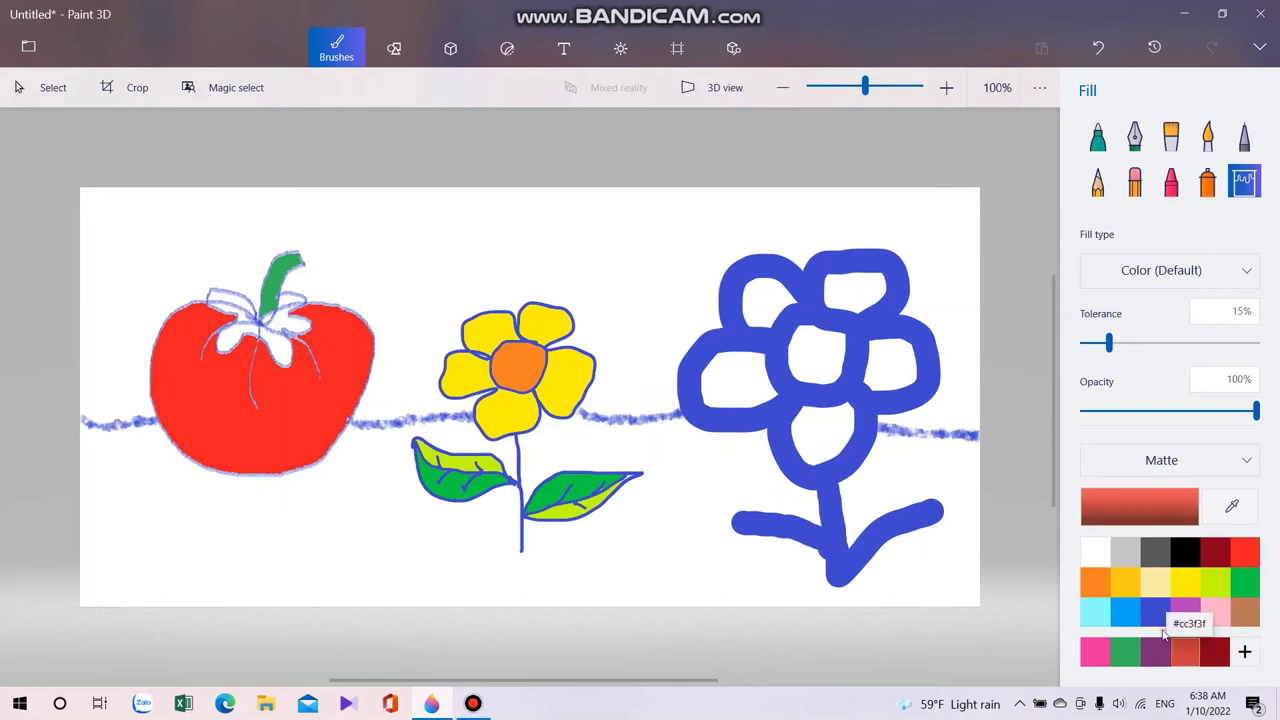
{"action": "left_click", "coordinate": [285, 350]}
{"action": "left_click", "coordinate": [289, 323]}
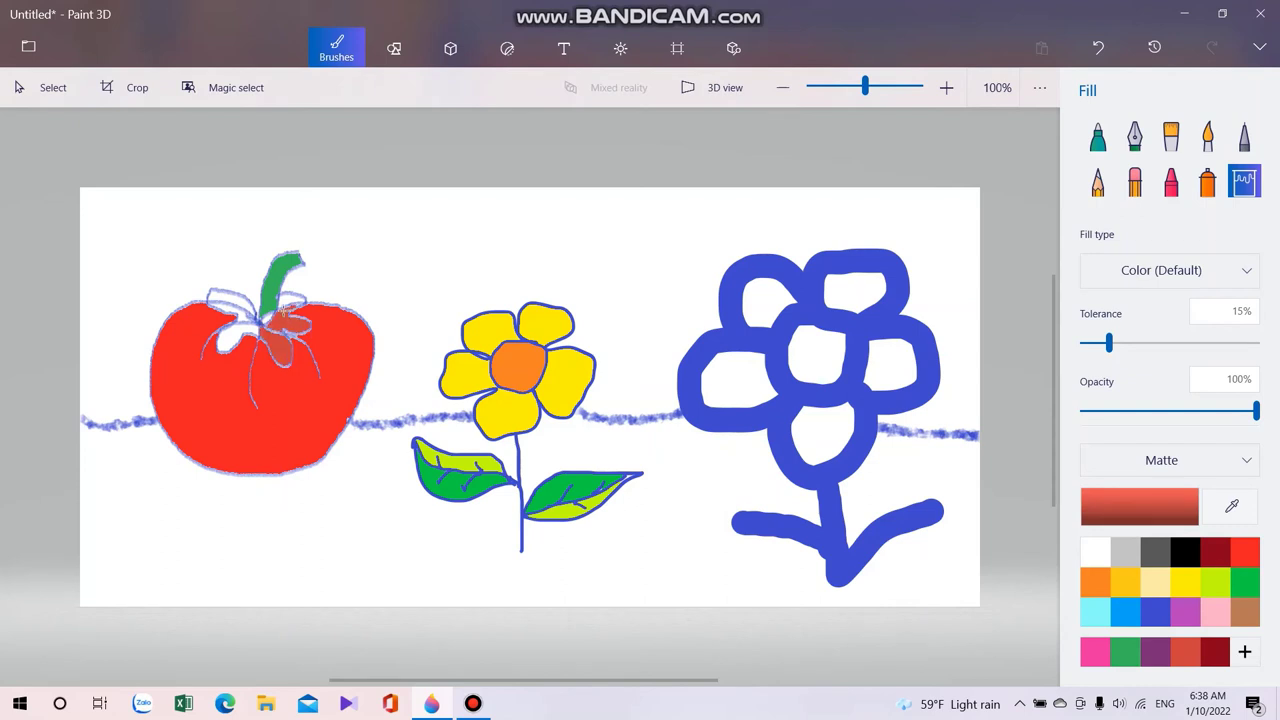
{"action": "left_click", "coordinate": [285, 298]}
{"action": "left_click", "coordinate": [241, 303]}
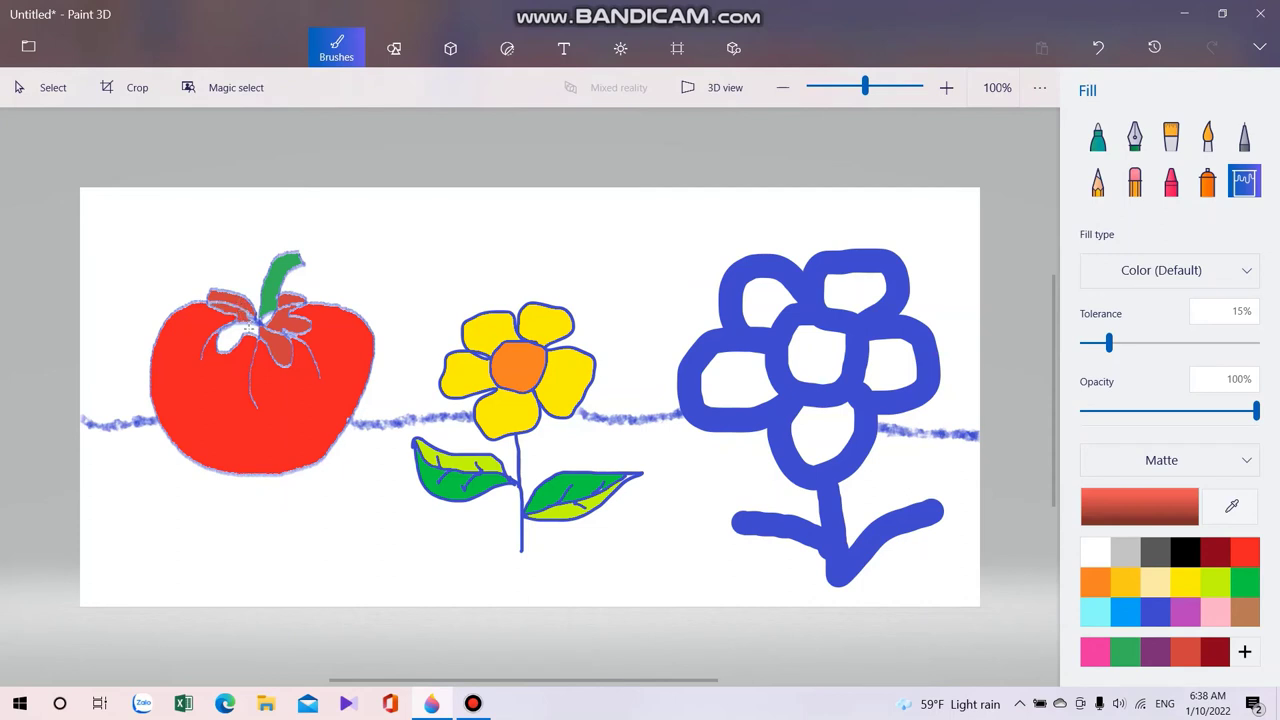
{"action": "left_click", "coordinate": [236, 330]}
Fill the thick-outlined right flower's five petals with the custom pink and its centre with yellow.
{"action": "left_click", "coordinate": [1241, 593]}
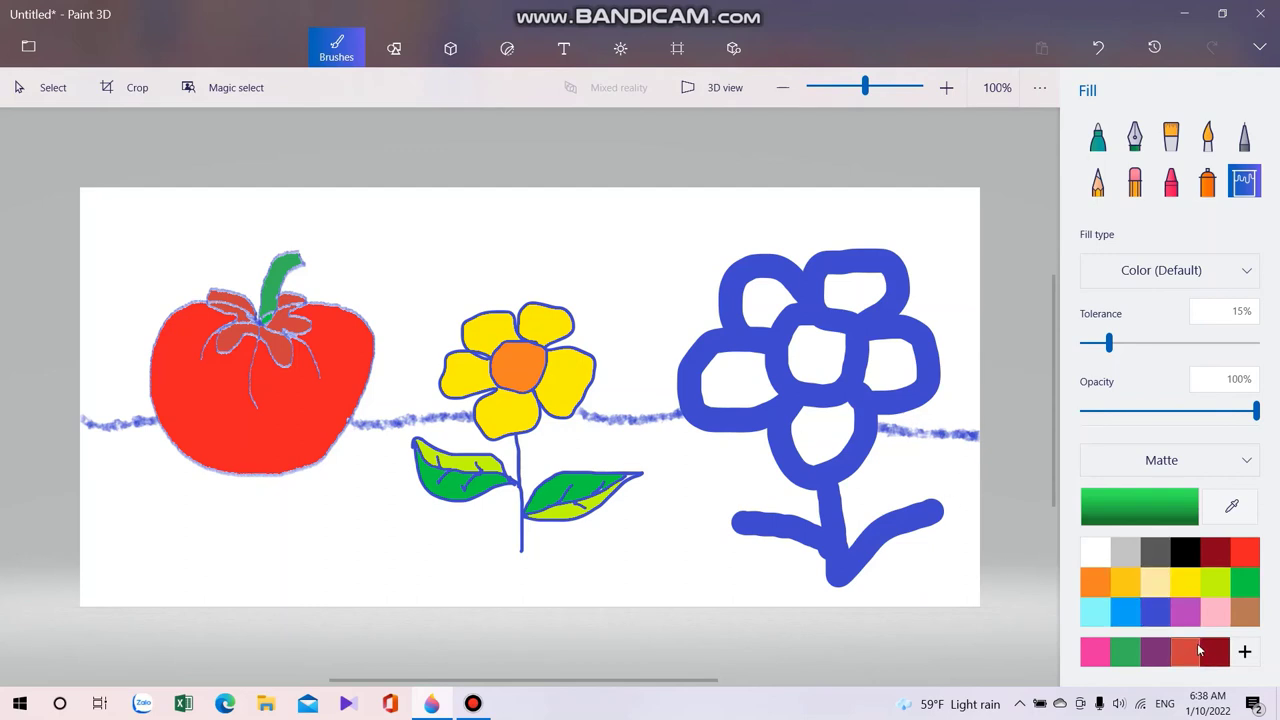
{"action": "left_click", "coordinate": [1094, 651]}
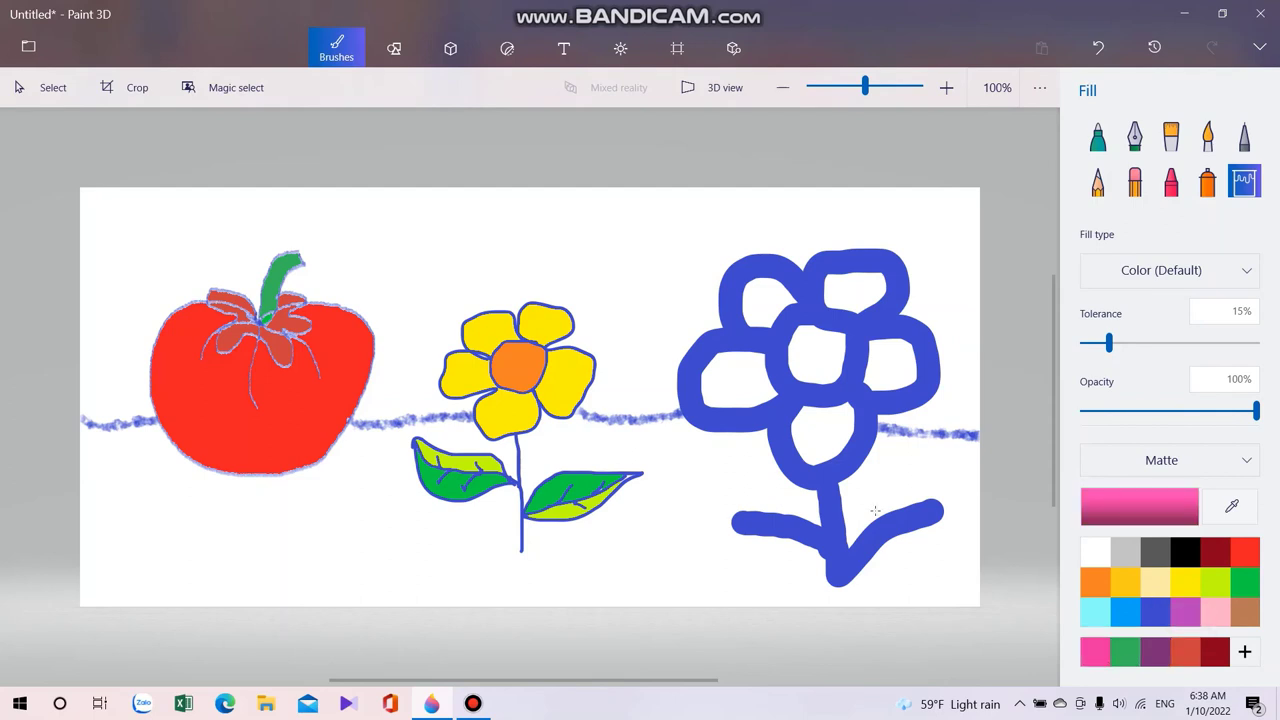
{"action": "left_click", "coordinate": [743, 370]}
{"action": "left_click", "coordinate": [759, 300]}
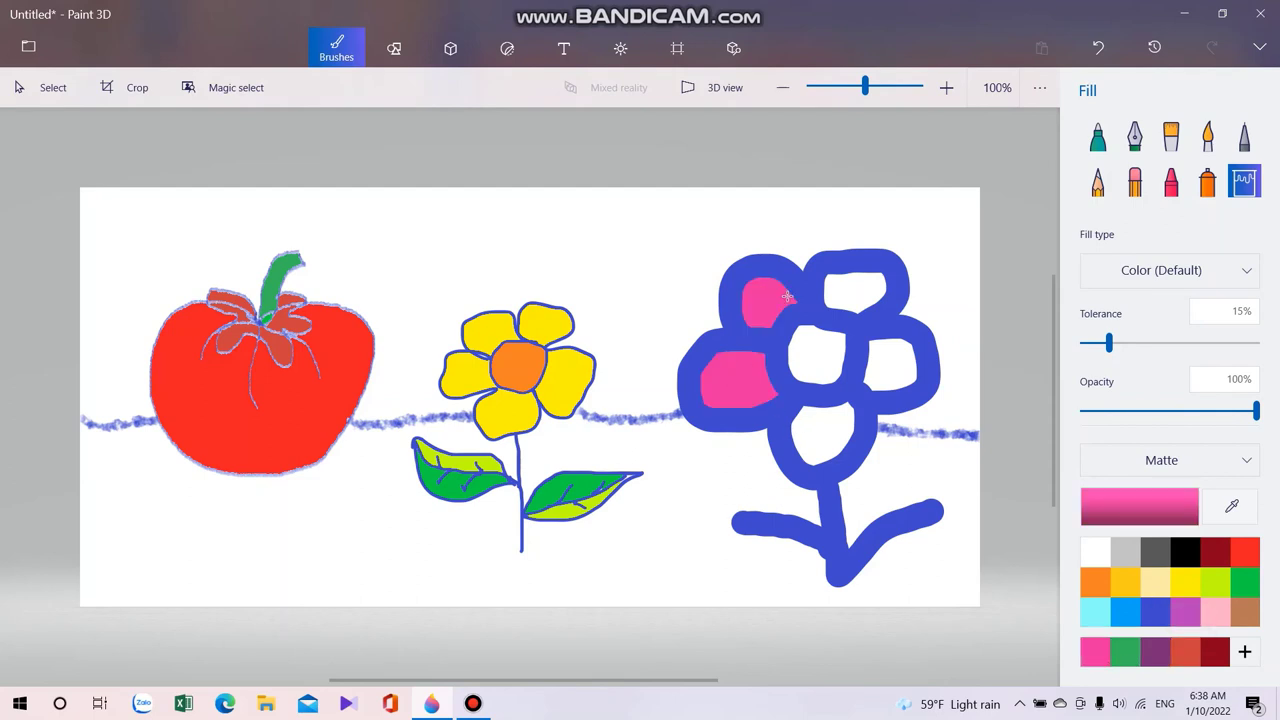
{"action": "left_click", "coordinate": [852, 286]}
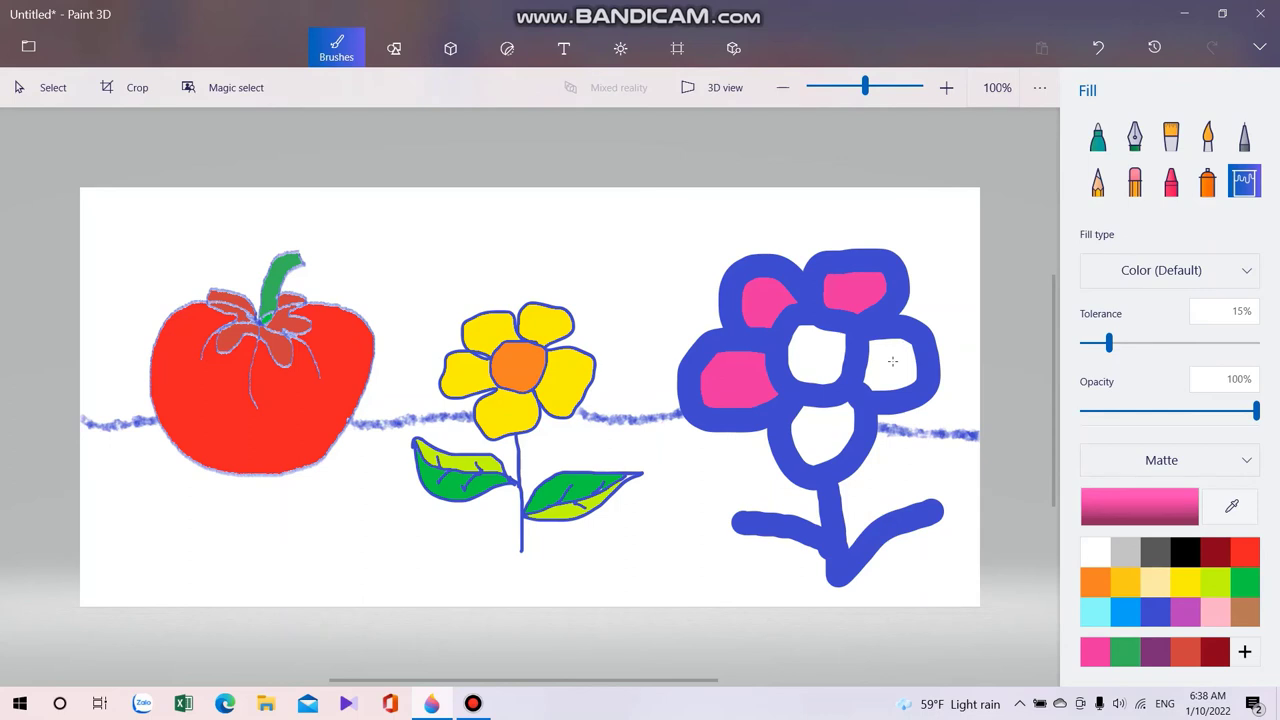
{"action": "left_click", "coordinate": [892, 361]}
{"action": "left_click", "coordinate": [834, 432]}
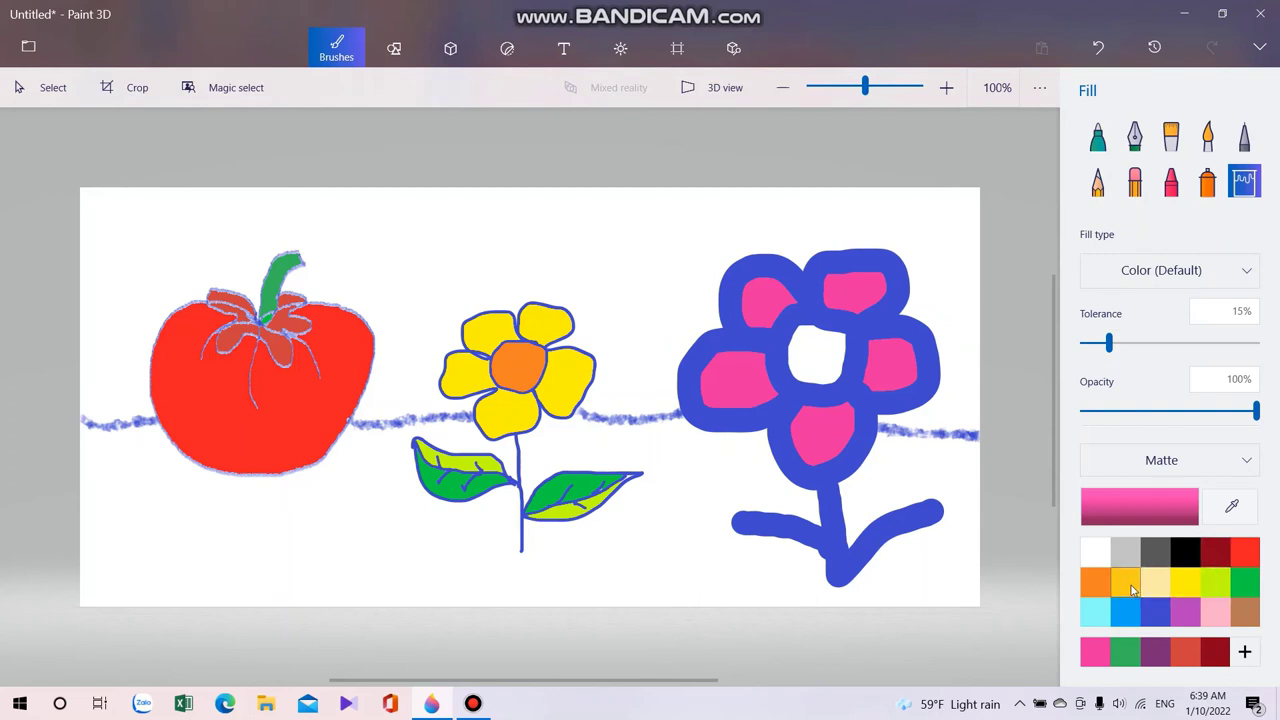
{"action": "left_click", "coordinate": [1192, 586]}
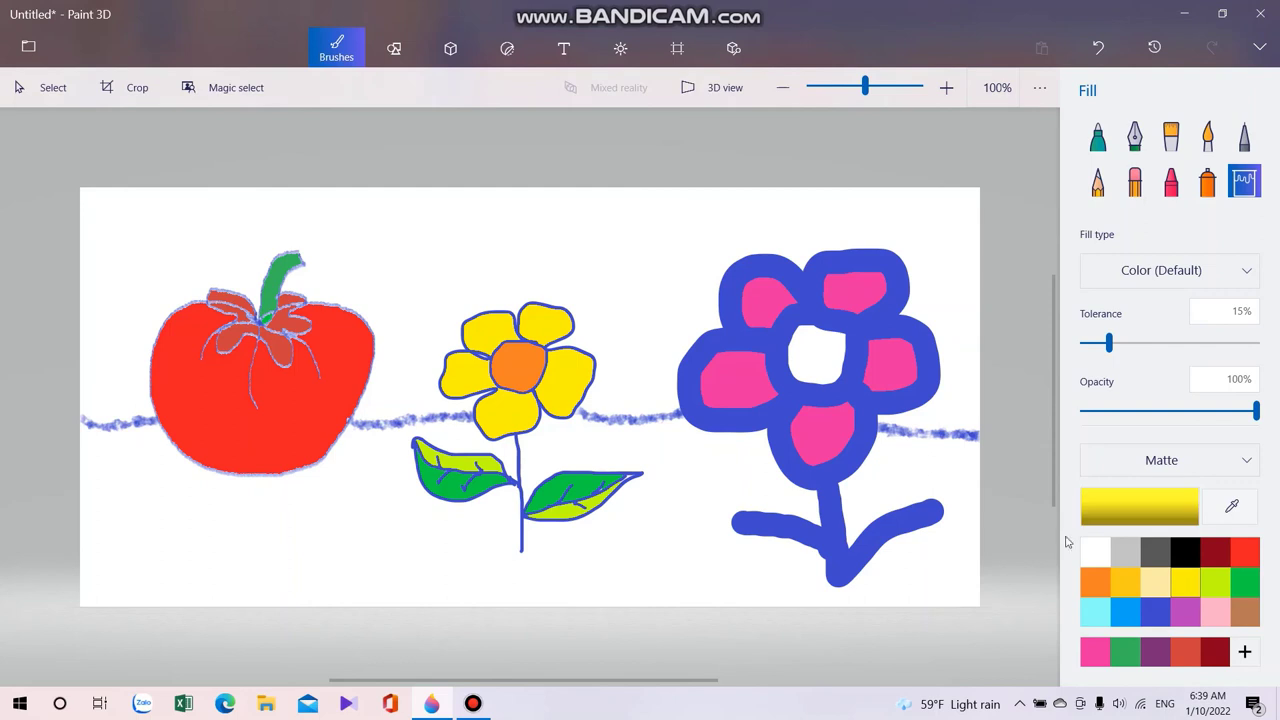
{"action": "left_click", "coordinate": [819, 353]}
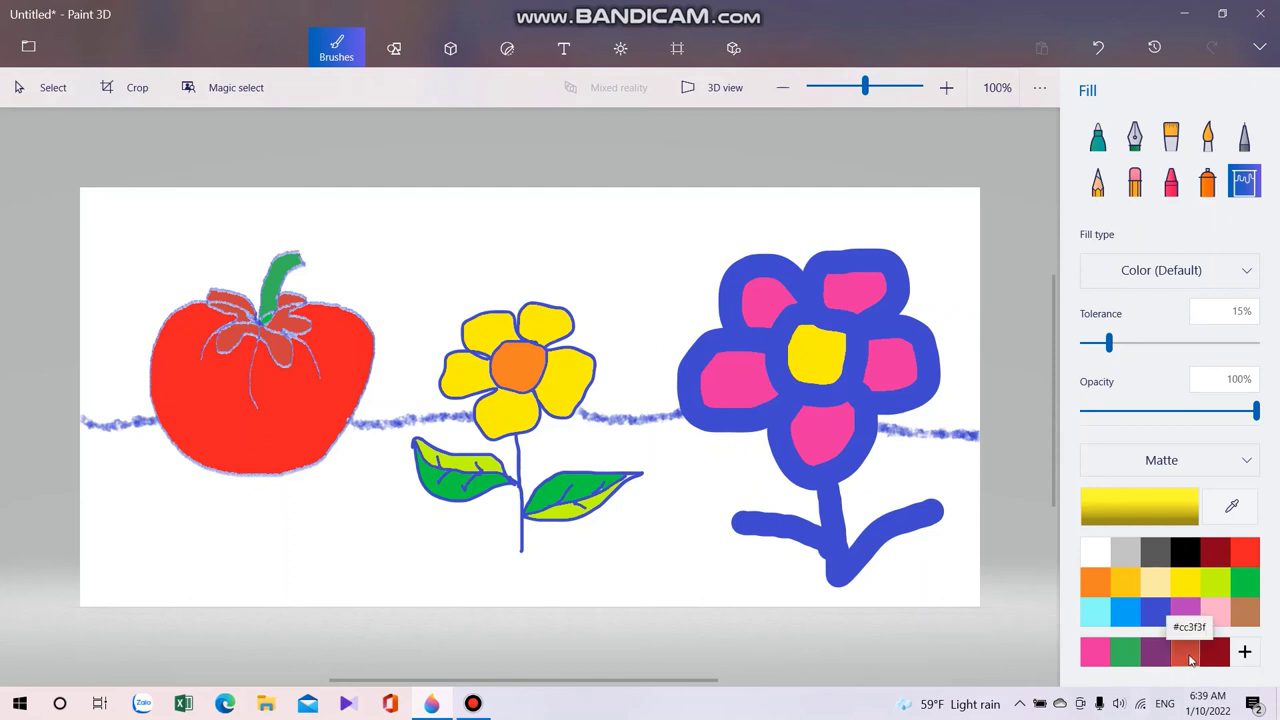
{"action": "left_click", "coordinate": [1126, 558]}
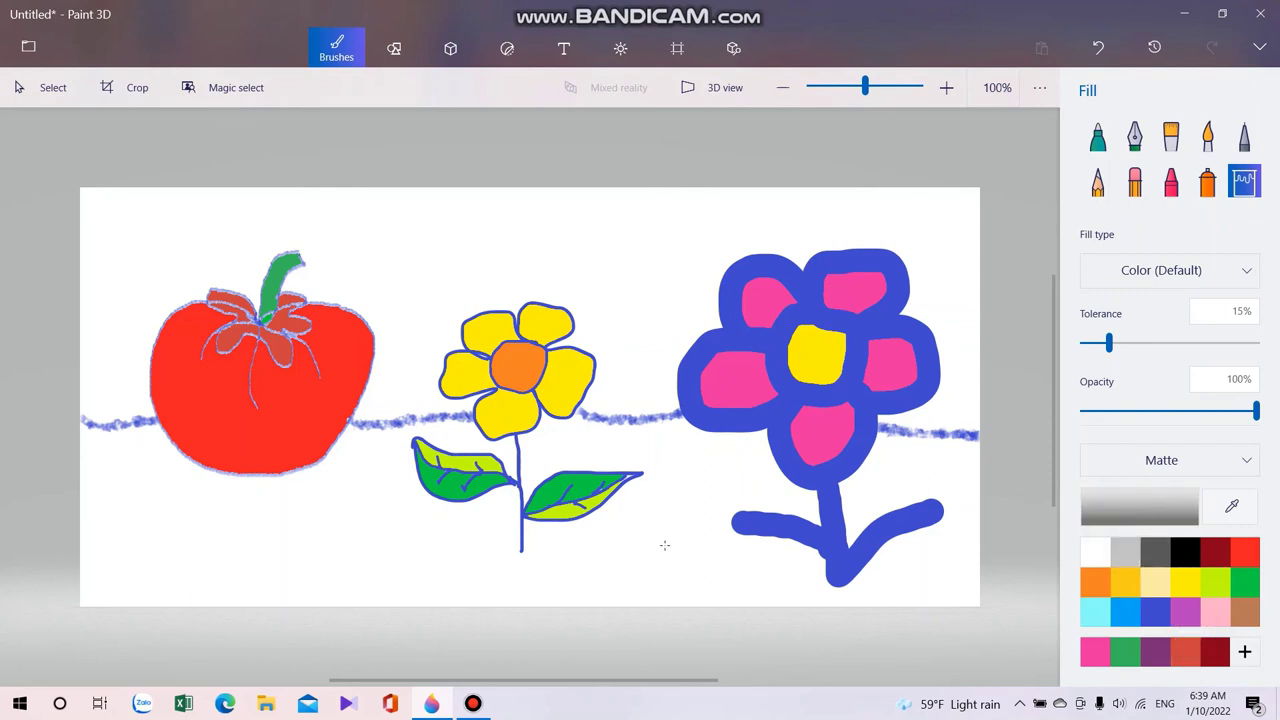
{"action": "left_click", "coordinate": [664, 545]}
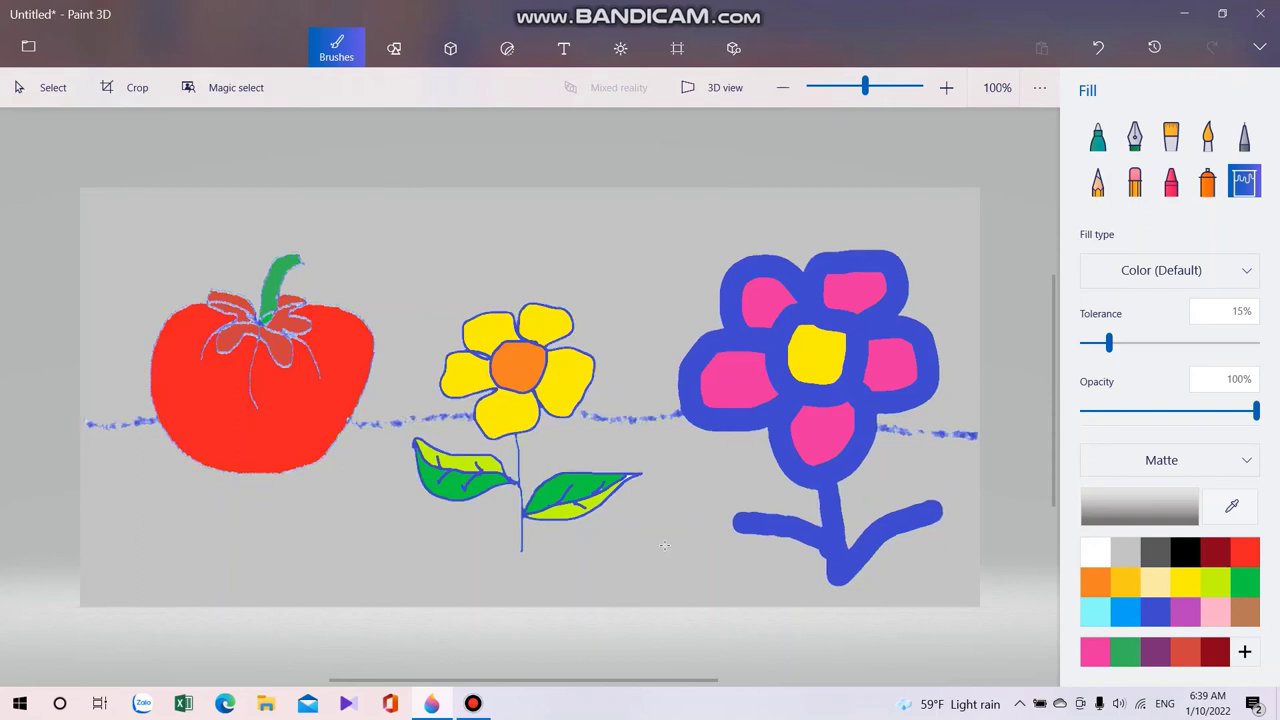
{"action": "left_click", "coordinate": [1106, 48]}
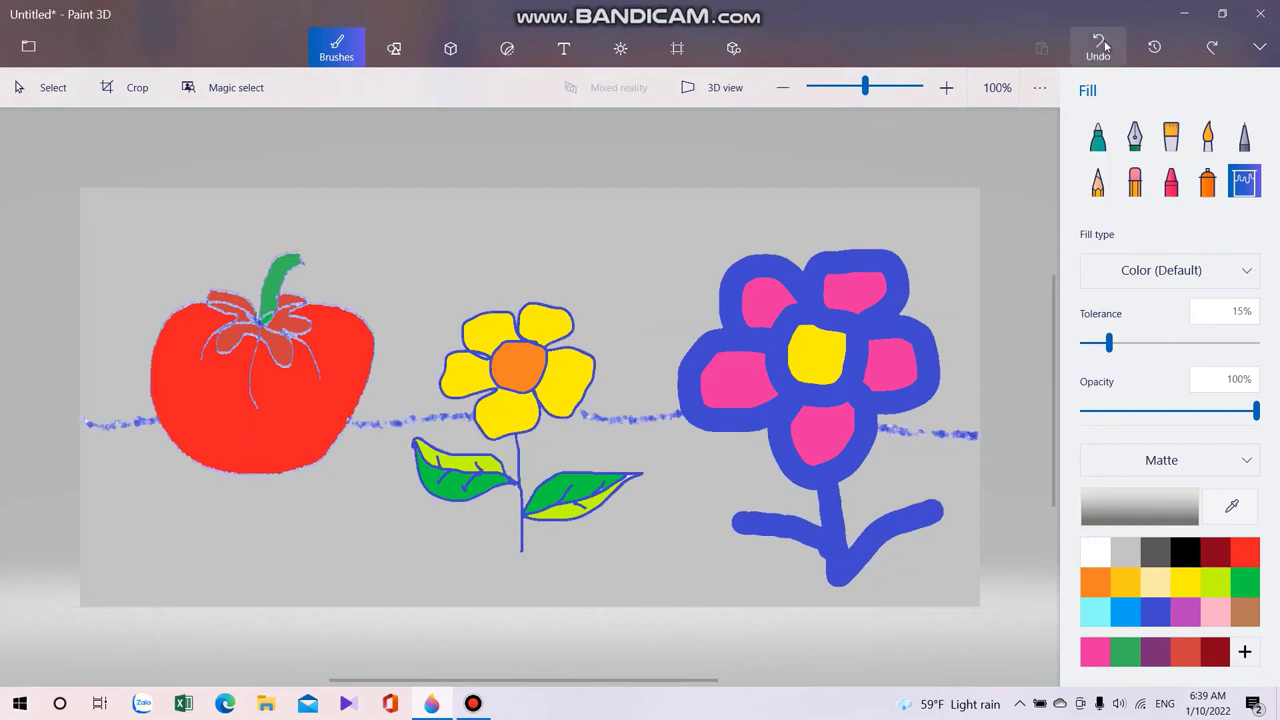
{"action": "left_click", "coordinate": [1106, 48]}
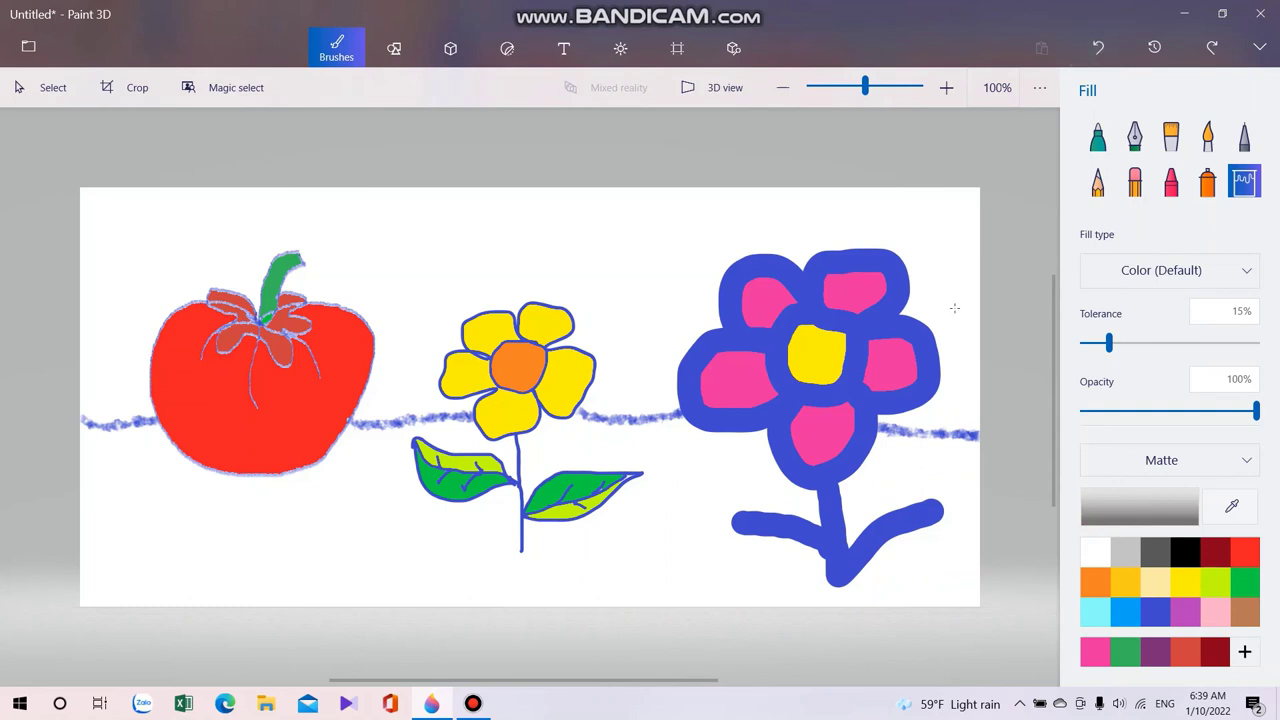